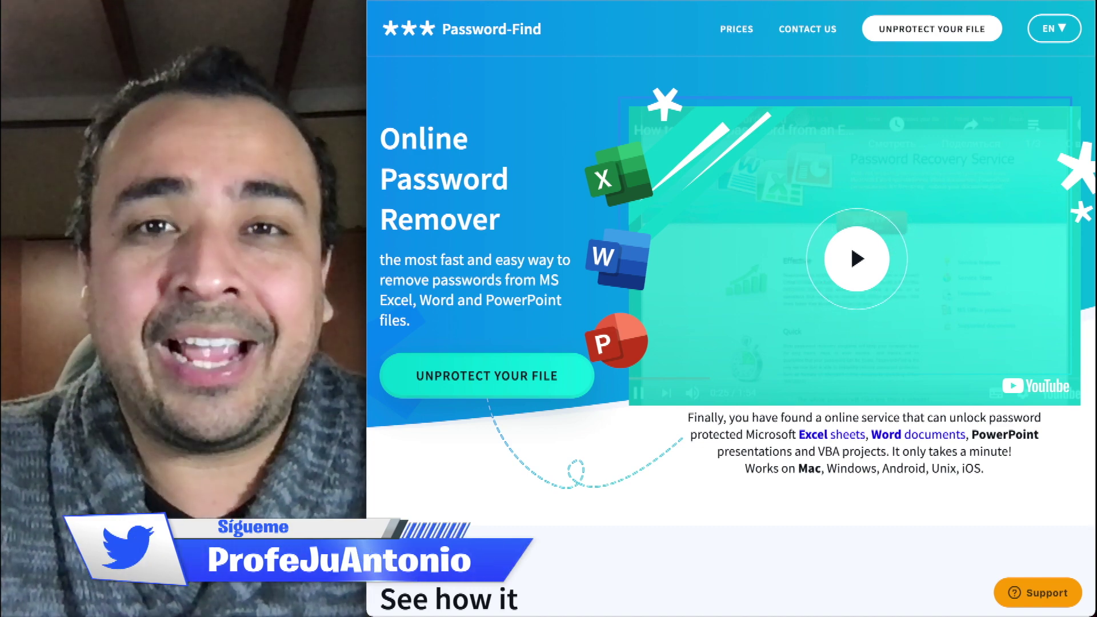
Scroll through the home page's features, PowerPoint and speed sections
{"action": "scroll", "coordinate": [731, 308], "scroll_direction": "down", "scroll_amount": 8}
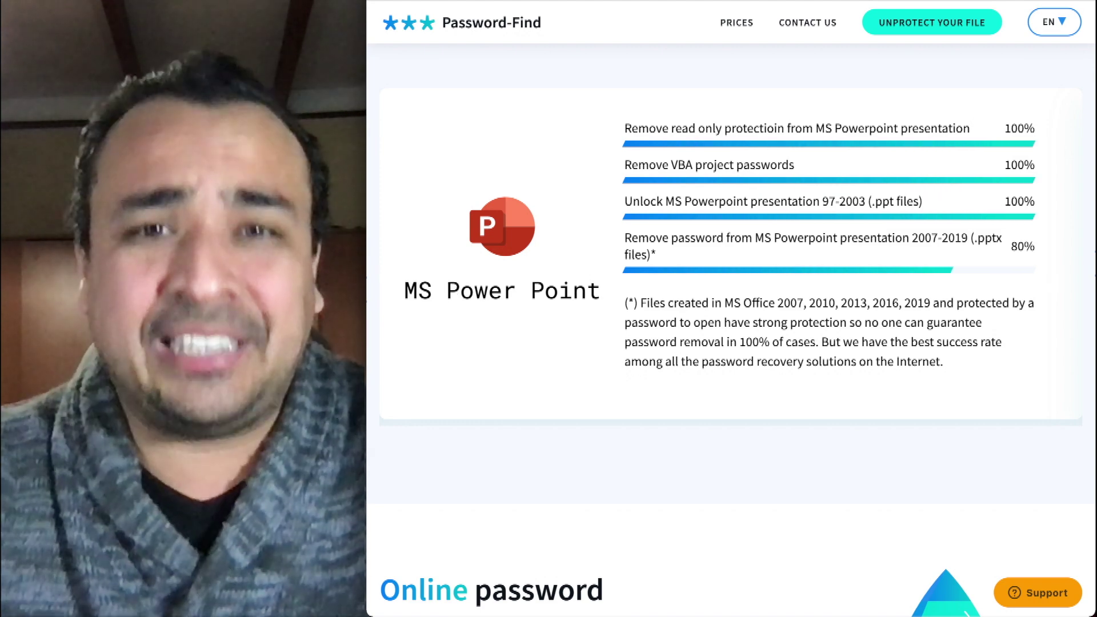
{"action": "scroll", "coordinate": [731, 331], "scroll_direction": "down", "scroll_amount": 7}
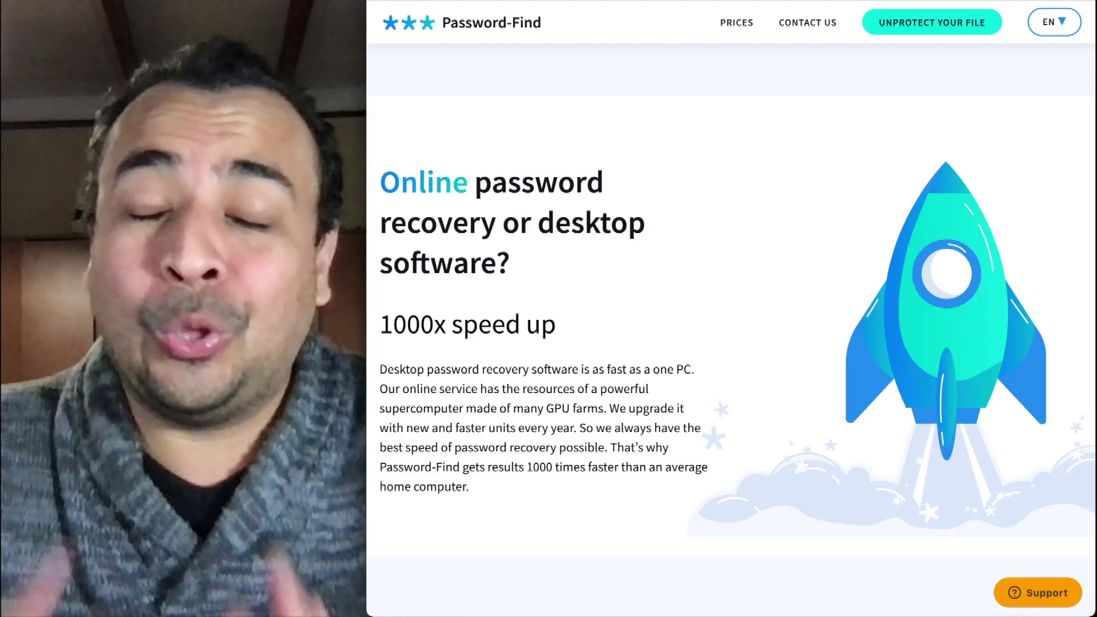
{"action": "scroll", "coordinate": [731, 331], "scroll_direction": "down", "scroll_amount": 10}
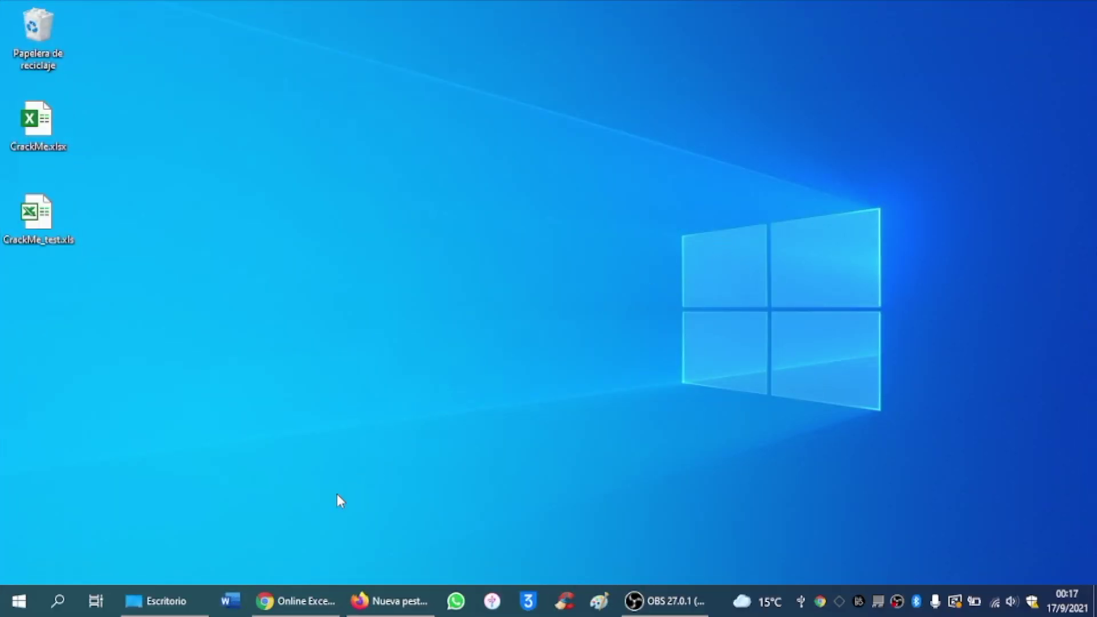
In the Escritorio folder, point out CrackMe_test.xls and CrackMe.xlsx, then open CrackMe_test.xls
{"action": "left_click", "coordinate": [171, 599]}
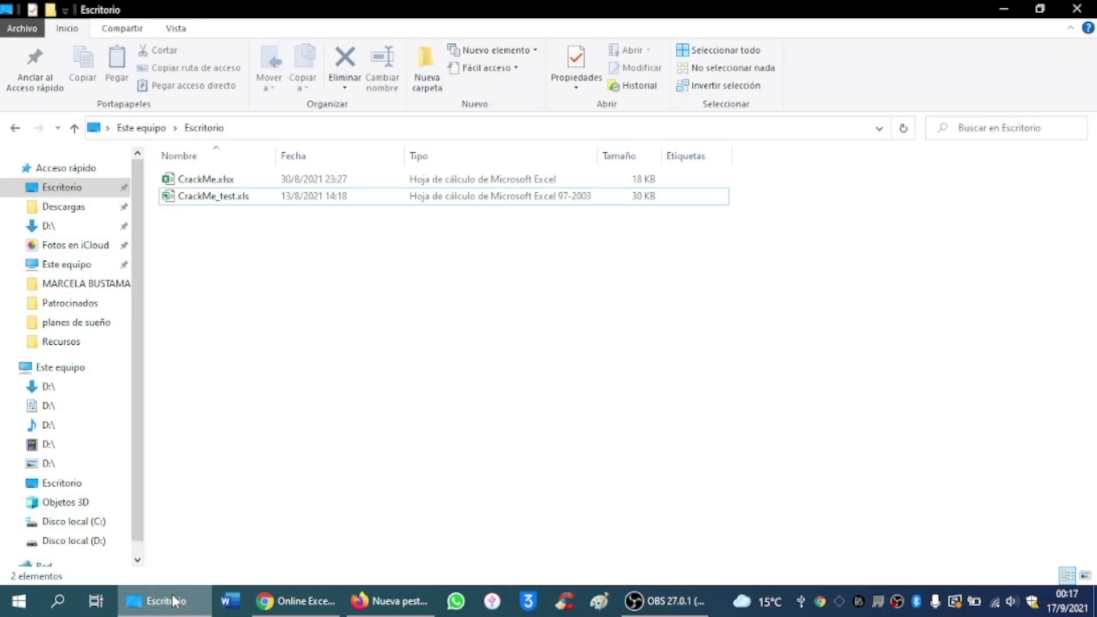
{"action": "left_click", "coordinate": [195, 199]}
{"action": "left_click", "coordinate": [196, 178]}
{"action": "left_click", "coordinate": [203, 198]}
{"action": "left_click", "coordinate": [188, 179]}
{"action": "left_click", "coordinate": [208, 197]}
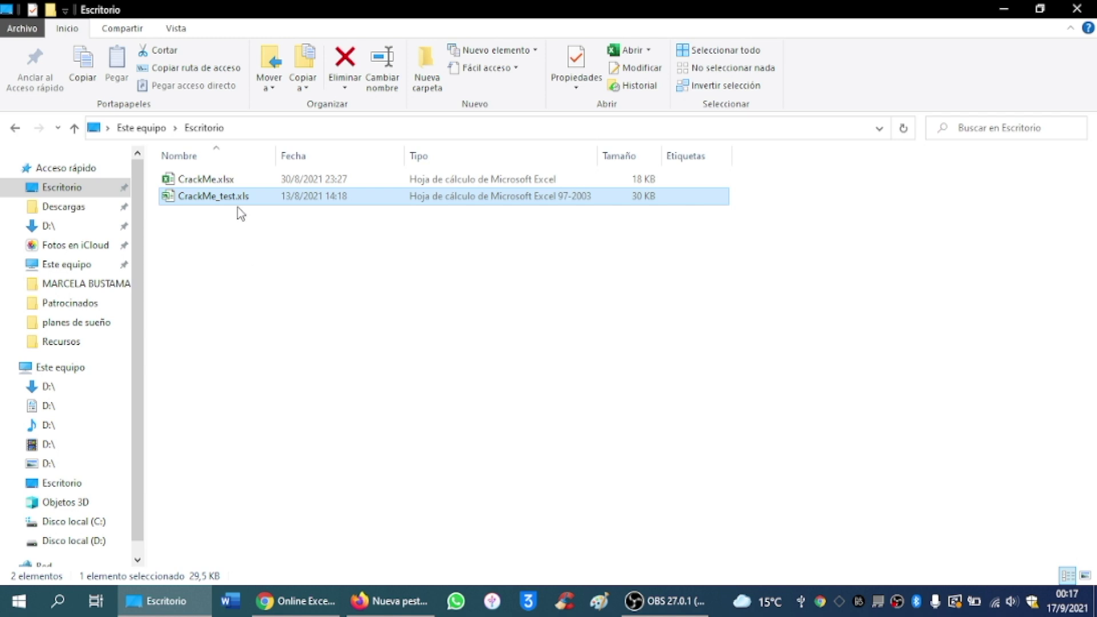
{"action": "left_click", "coordinate": [243, 181]}
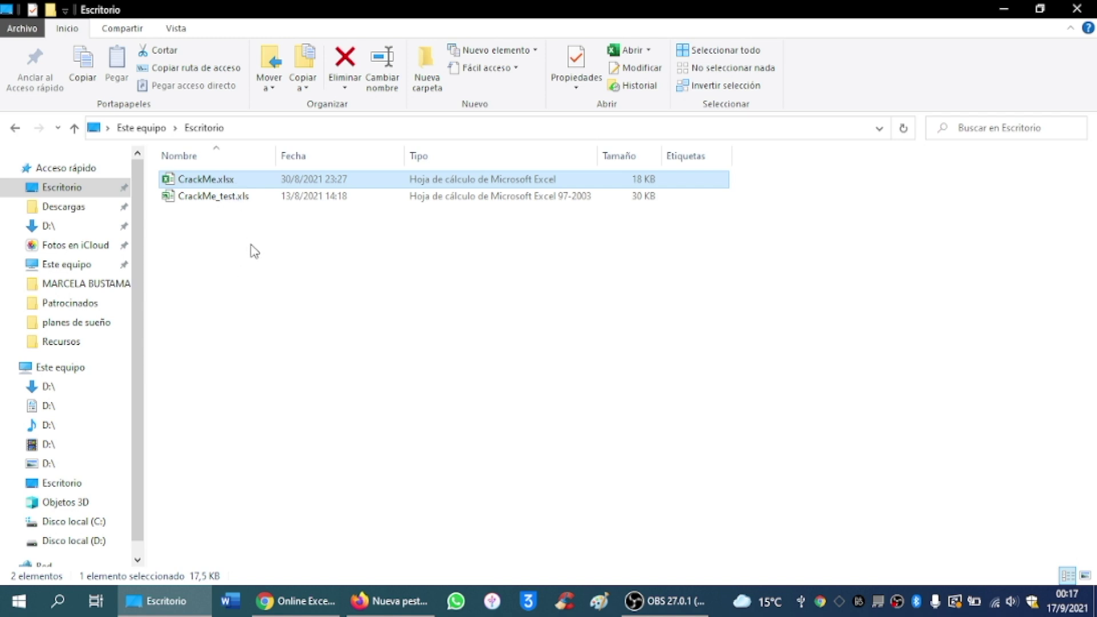
{"action": "double_click", "coordinate": [246, 196]}
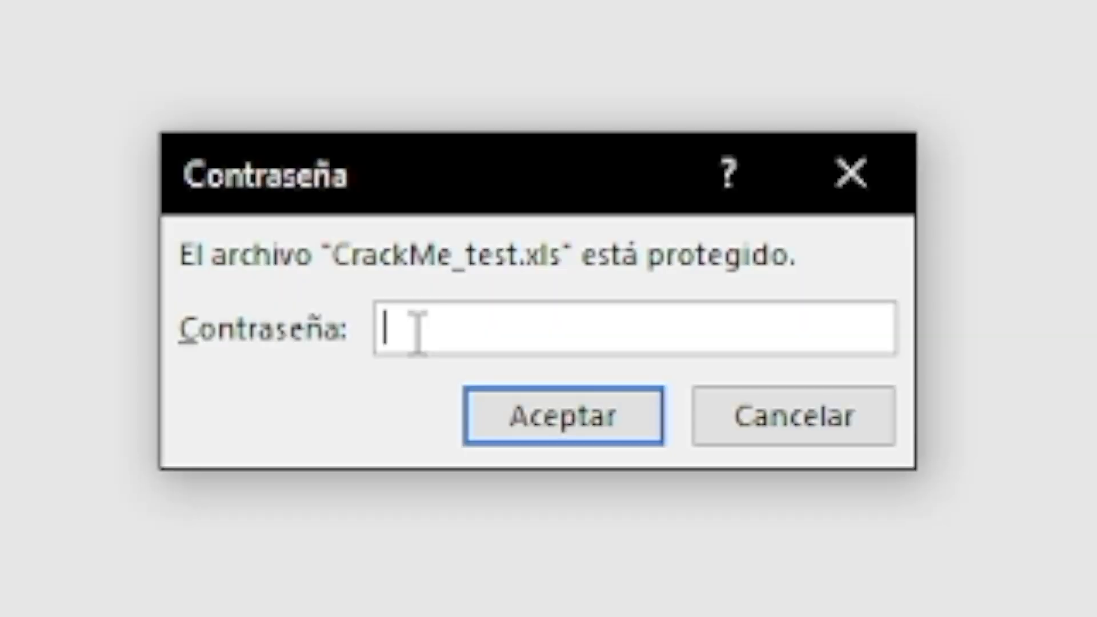
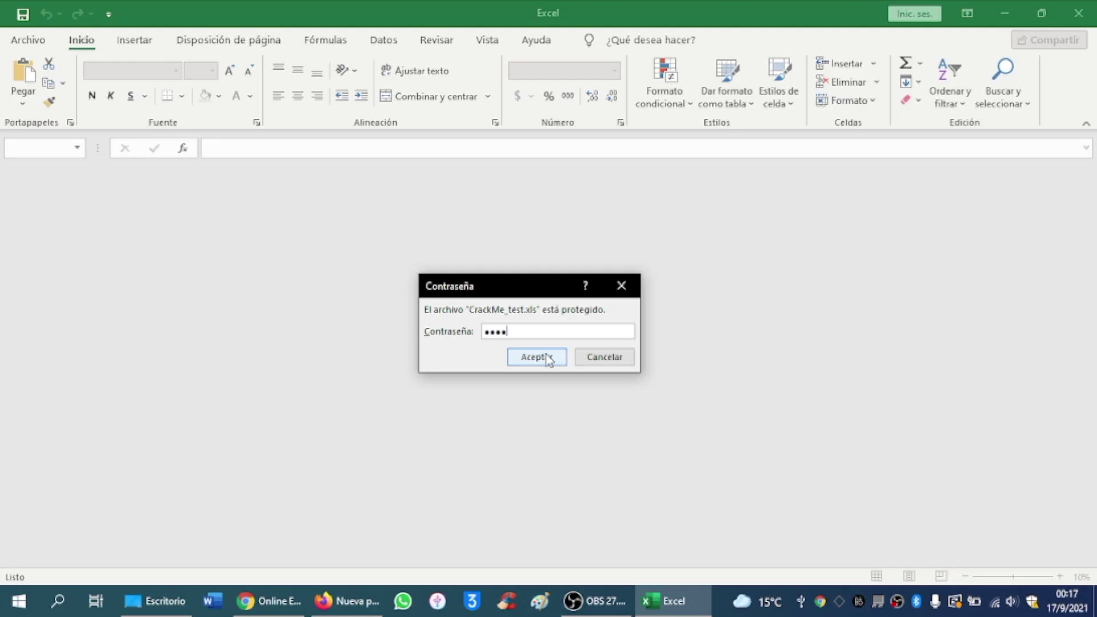
Unlock CrackMe_test.xls with its password, close Excel, and open CrackMe.xlsx next
{"action": "left_click", "coordinate": [546, 359]}
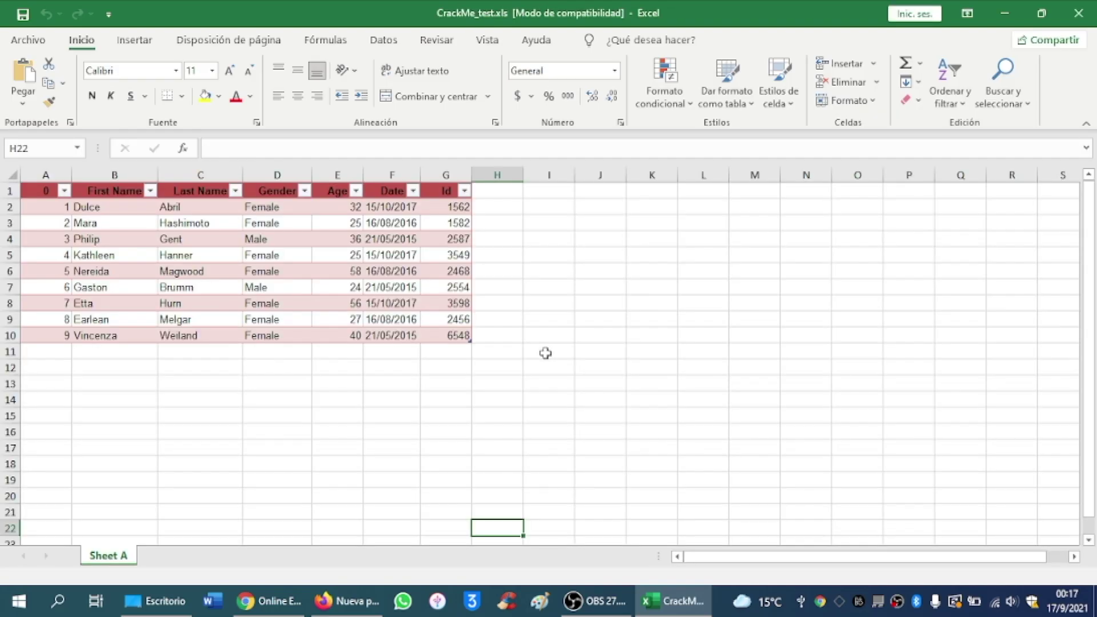
{"action": "key", "text": "alt+F4"}
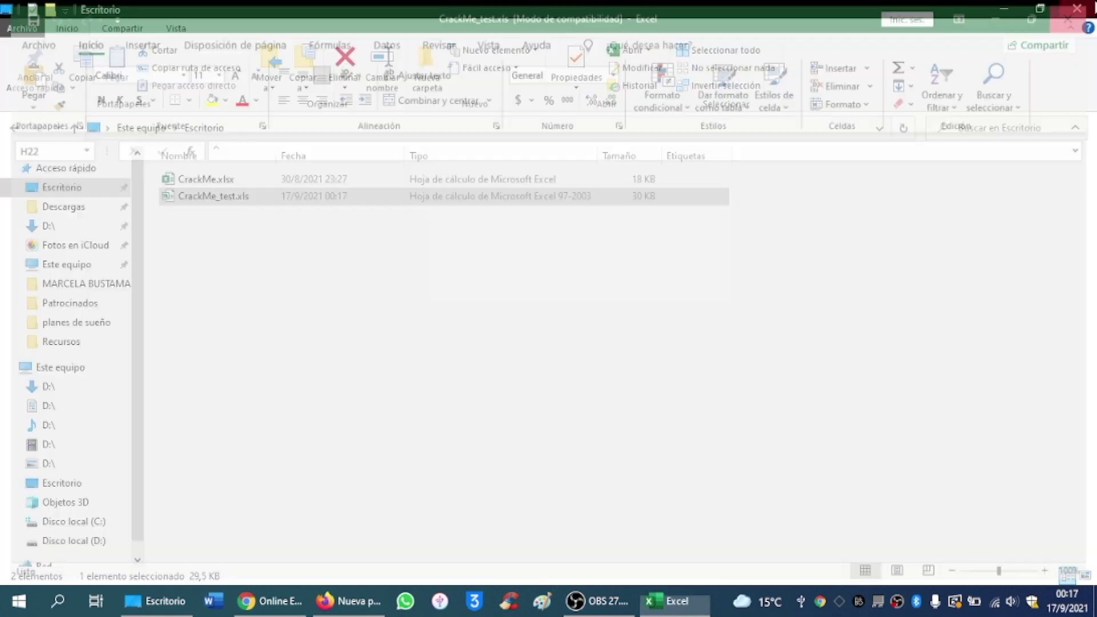
{"action": "key", "text": "Up"}
{"action": "key", "text": "Return"}
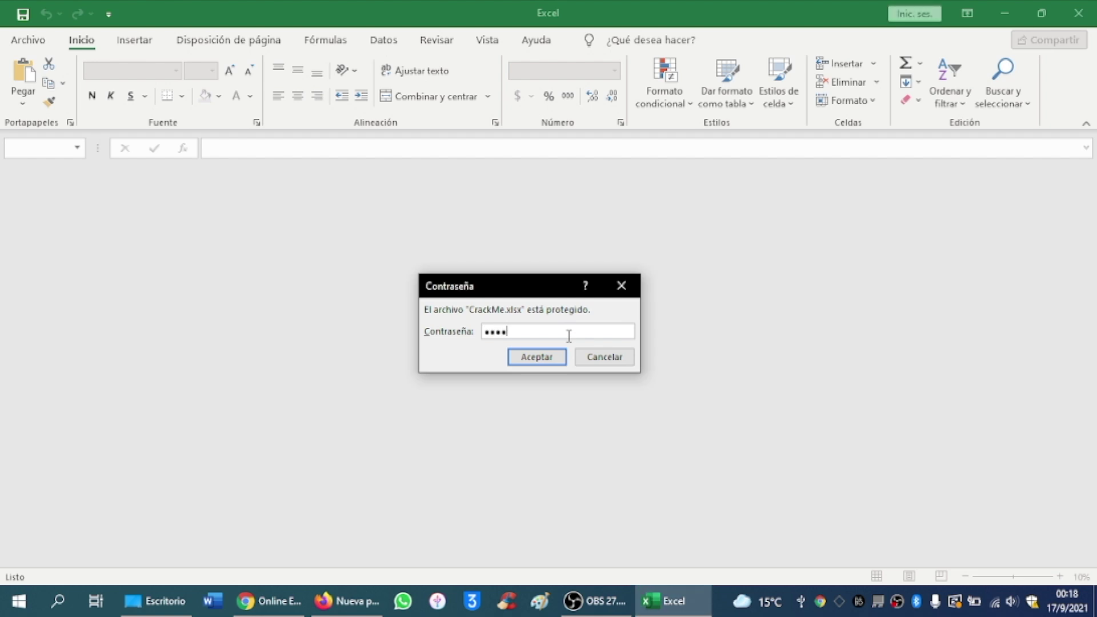
Open CrackMe.xlsx with its password, confirm the sheet blocks editing a population cell, then close it
{"action": "key", "text": "Return"}
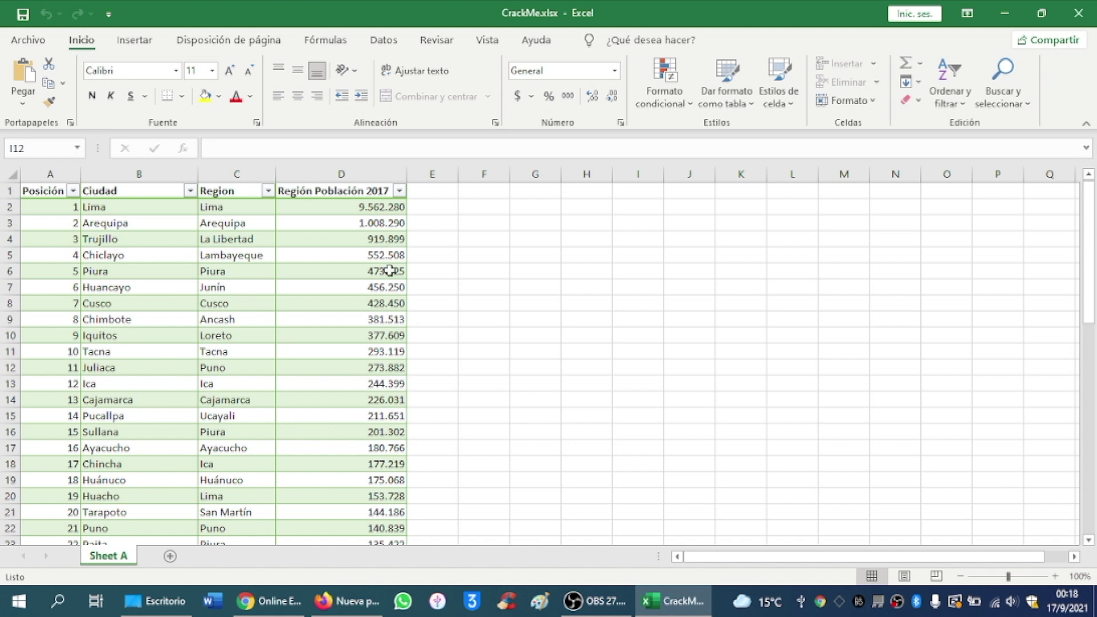
{"action": "double_click", "coordinate": [361, 346]}
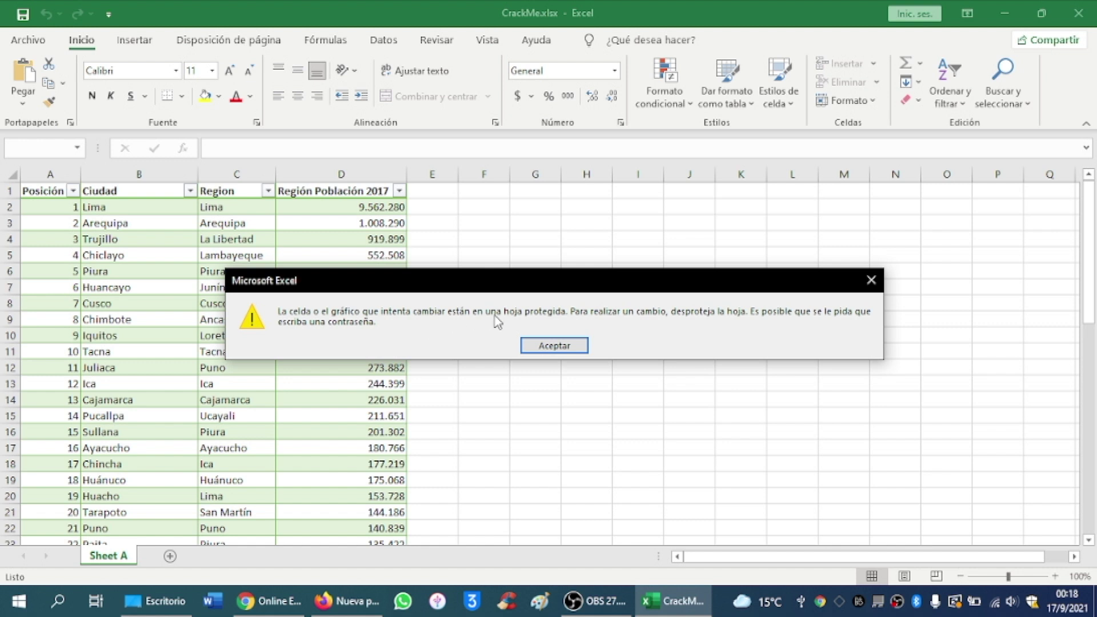
{"action": "left_click", "coordinate": [546, 344]}
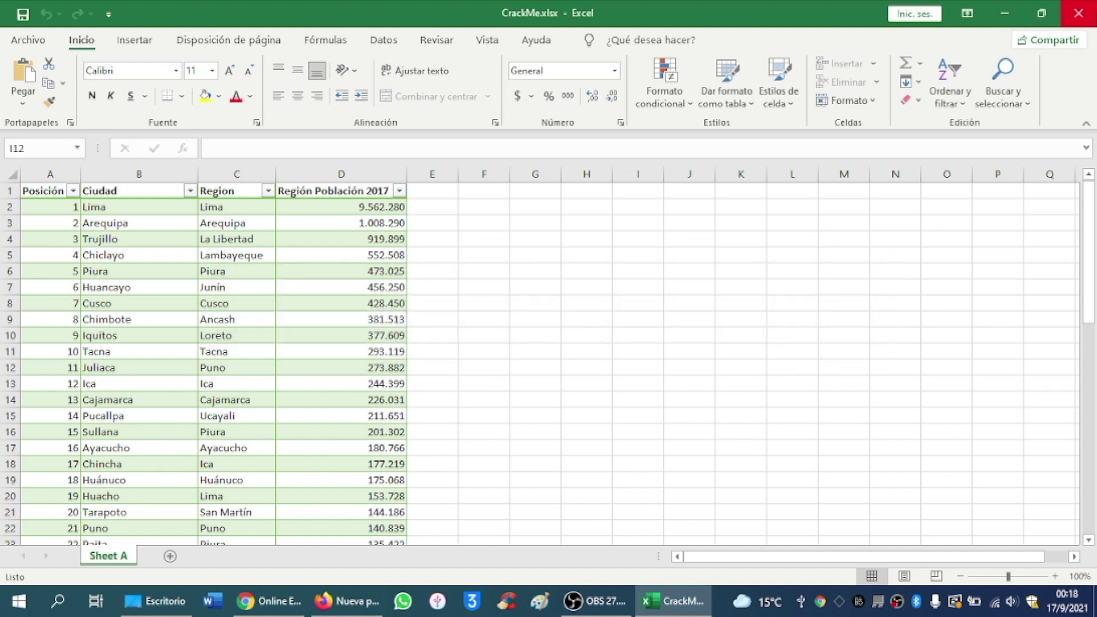
{"action": "left_click", "coordinate": [1089, 9]}
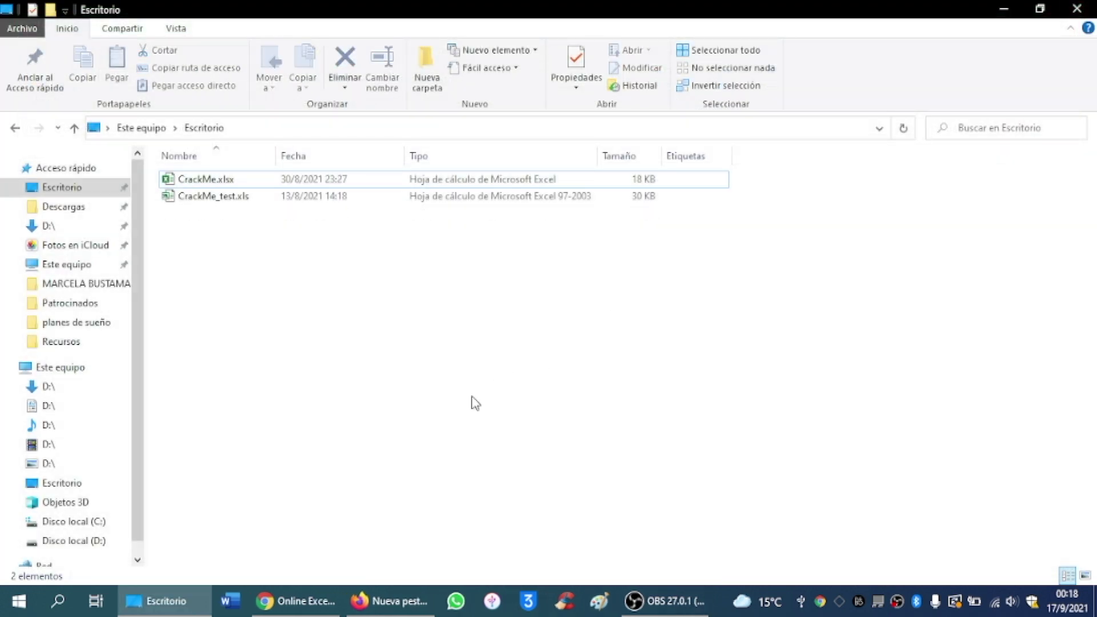
Upload CrackMe_test.xls through UNPROTECT YOUR FILE on the Password-Find site
{"action": "left_click", "coordinate": [297, 601]}
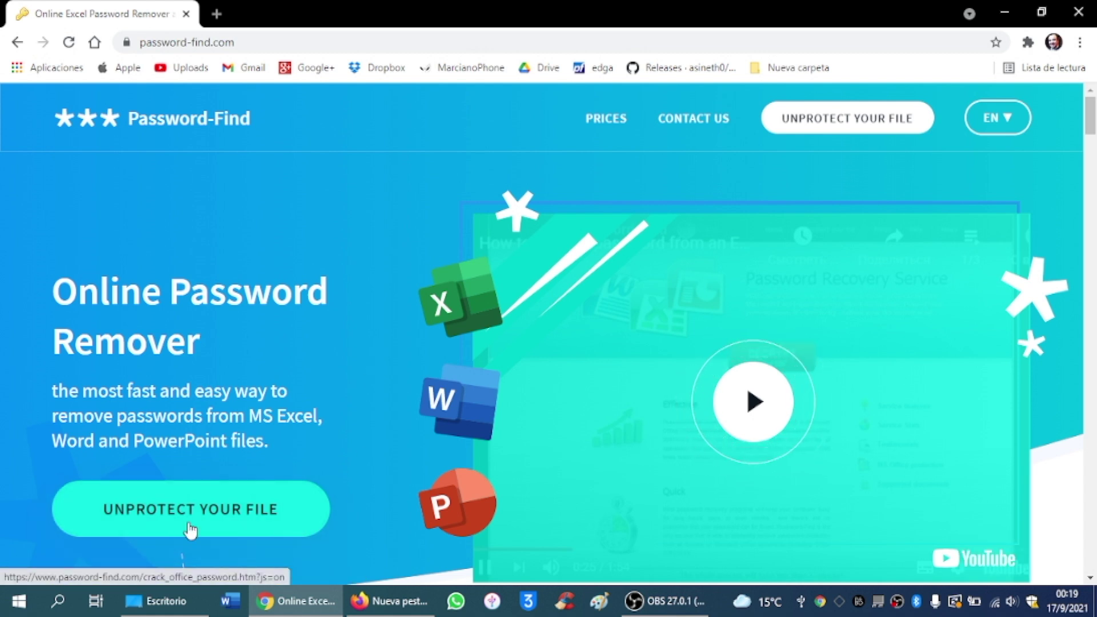
{"action": "left_click", "coordinate": [162, 519]}
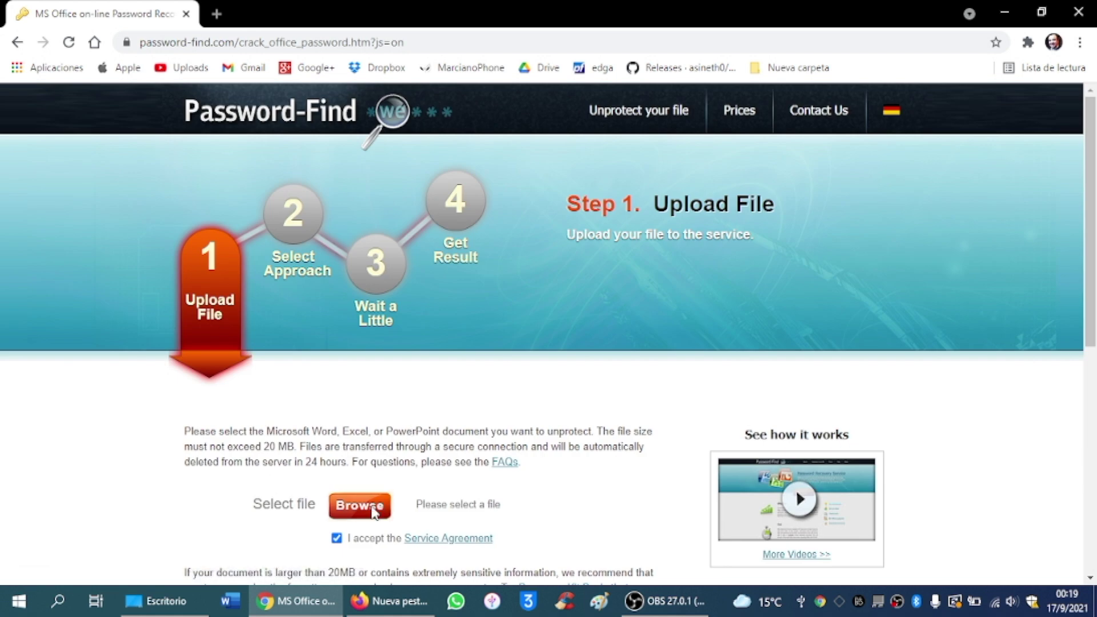
{"action": "left_click", "coordinate": [374, 511]}
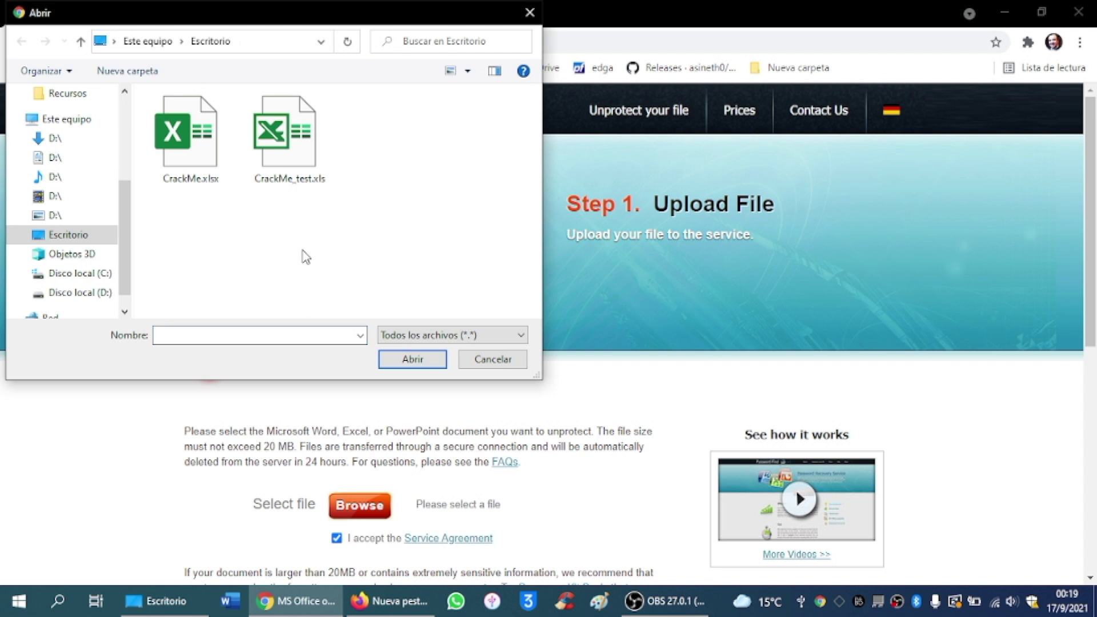
{"action": "left_click", "coordinate": [296, 161]}
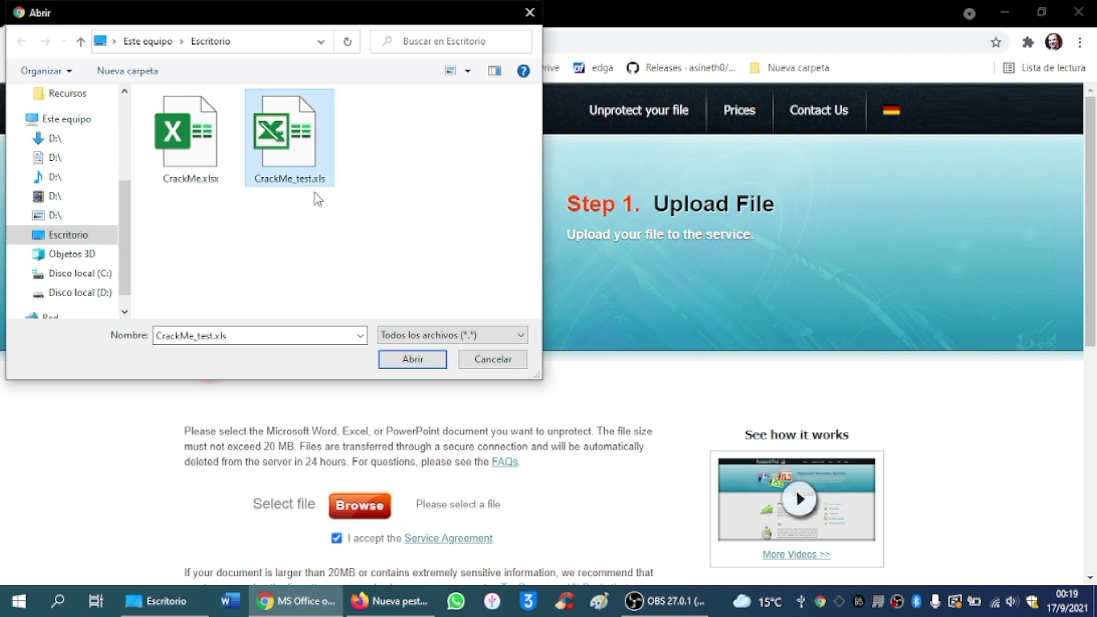
{"action": "left_click", "coordinate": [425, 363]}
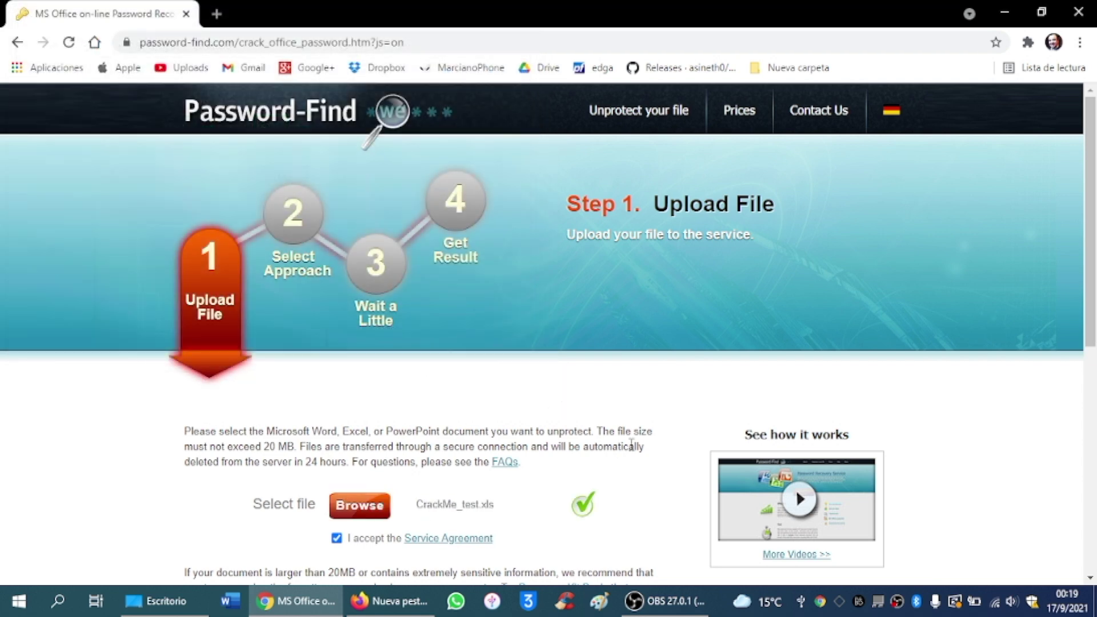
Continue down the page to the Select Approach step
{"action": "scroll", "coordinate": [640, 443], "scroll_direction": "down", "scroll_amount": 2}
{"action": "scroll", "coordinate": [594, 426], "scroll_direction": "down", "scroll_amount": 2}
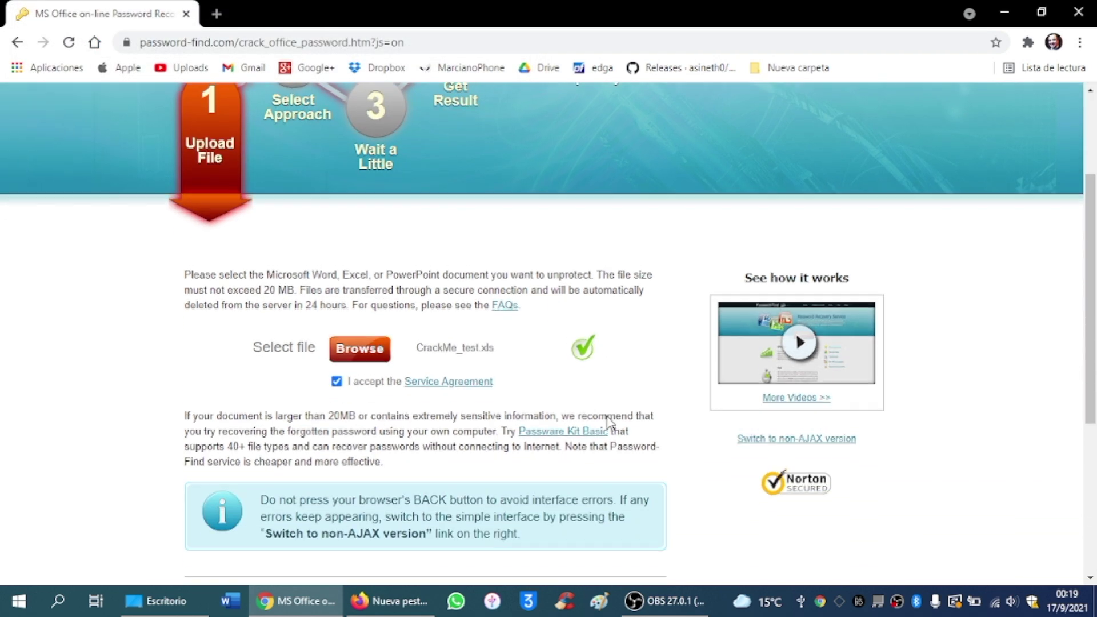
{"action": "scroll", "coordinate": [606, 420], "scroll_direction": "down", "scroll_amount": 2}
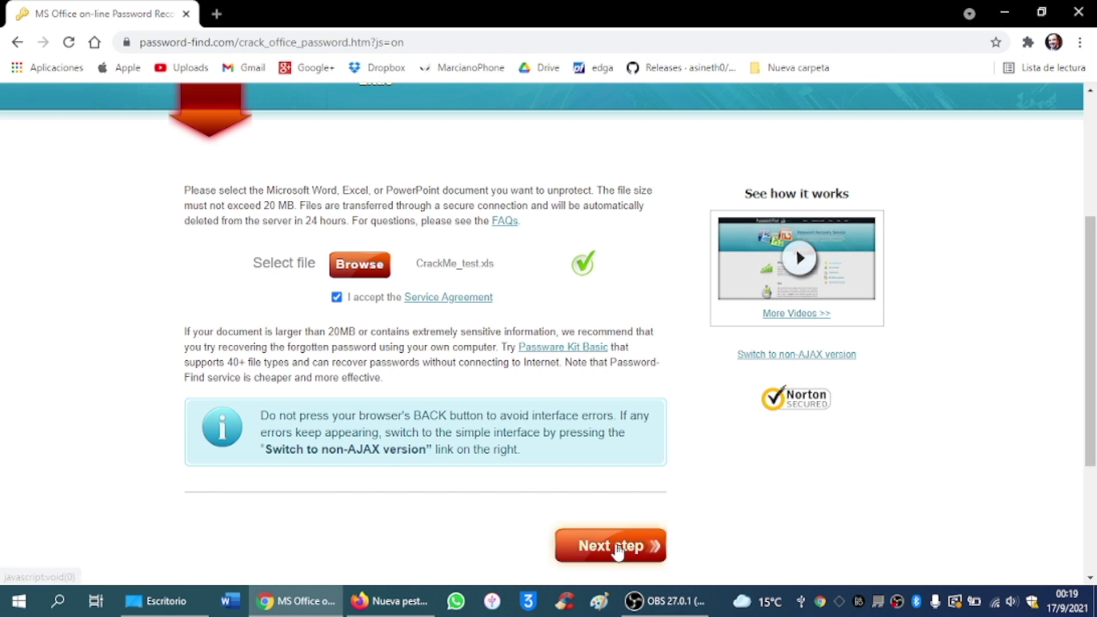
{"action": "left_click", "coordinate": [611, 546]}
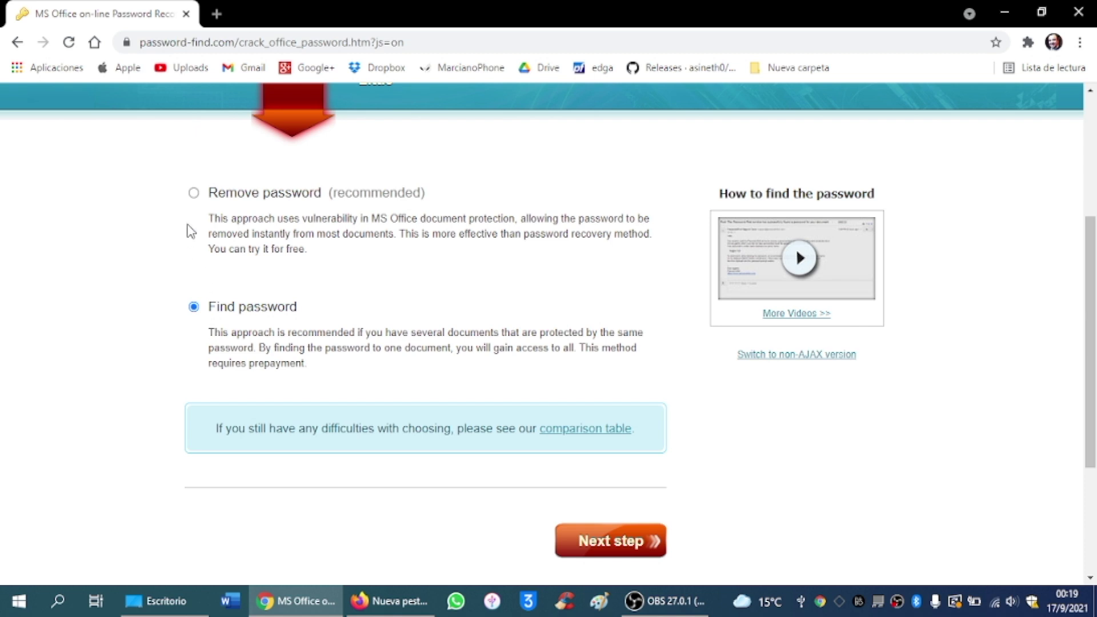
Switch the approach to Remove password and run it, reaching the demo file download
{"action": "left_click", "coordinate": [194, 193]}
{"action": "left_click", "coordinate": [600, 540]}
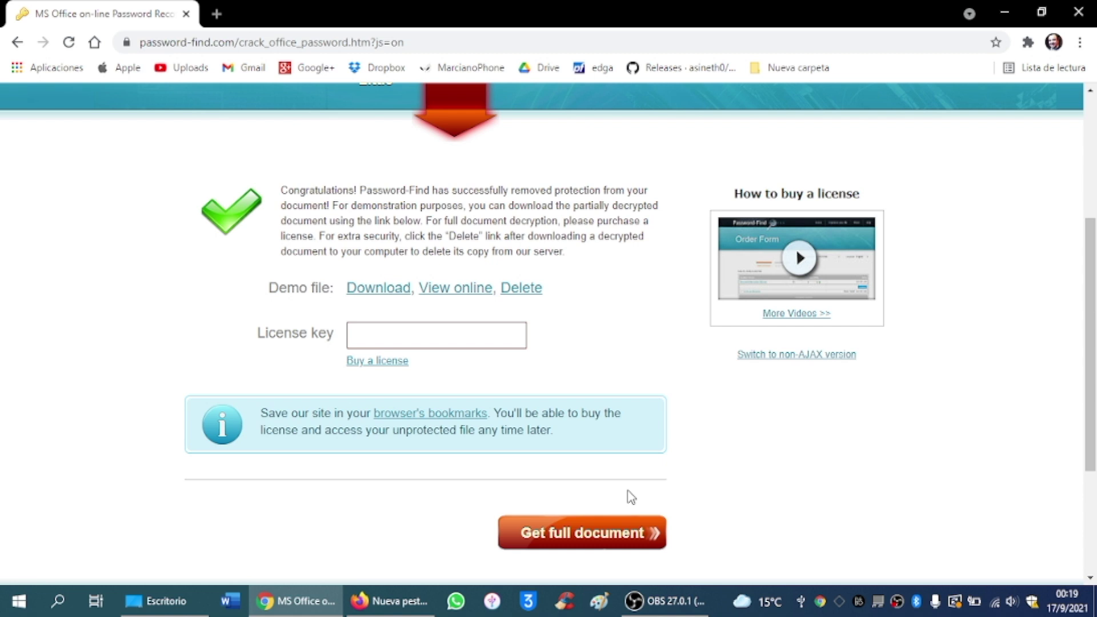
{"action": "double_click", "coordinate": [294, 292]}
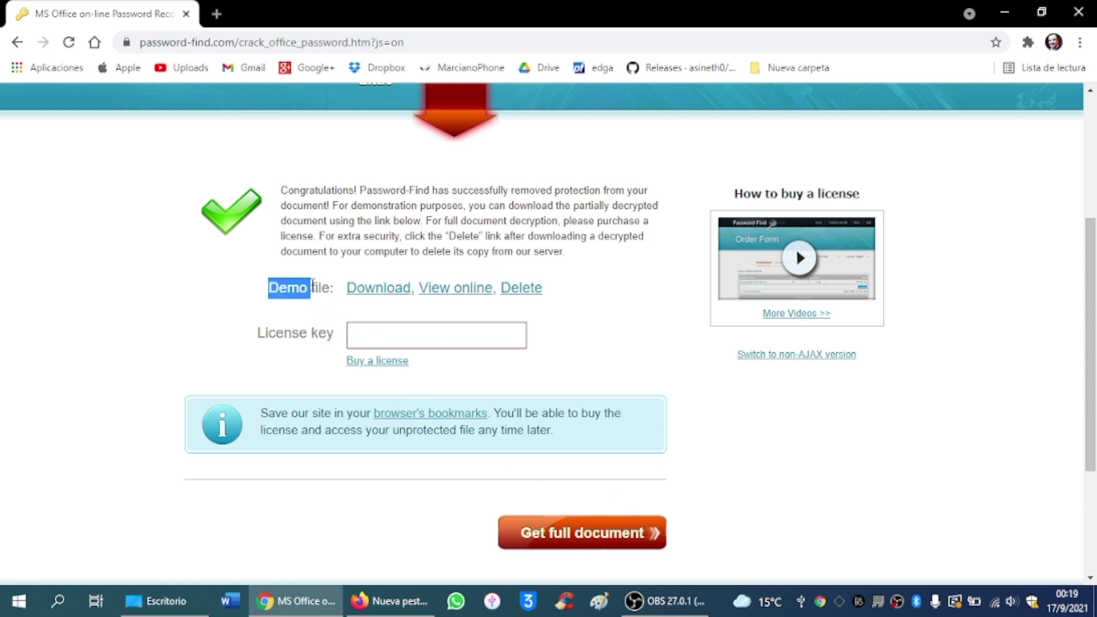
{"action": "left_click", "coordinate": [312, 284]}
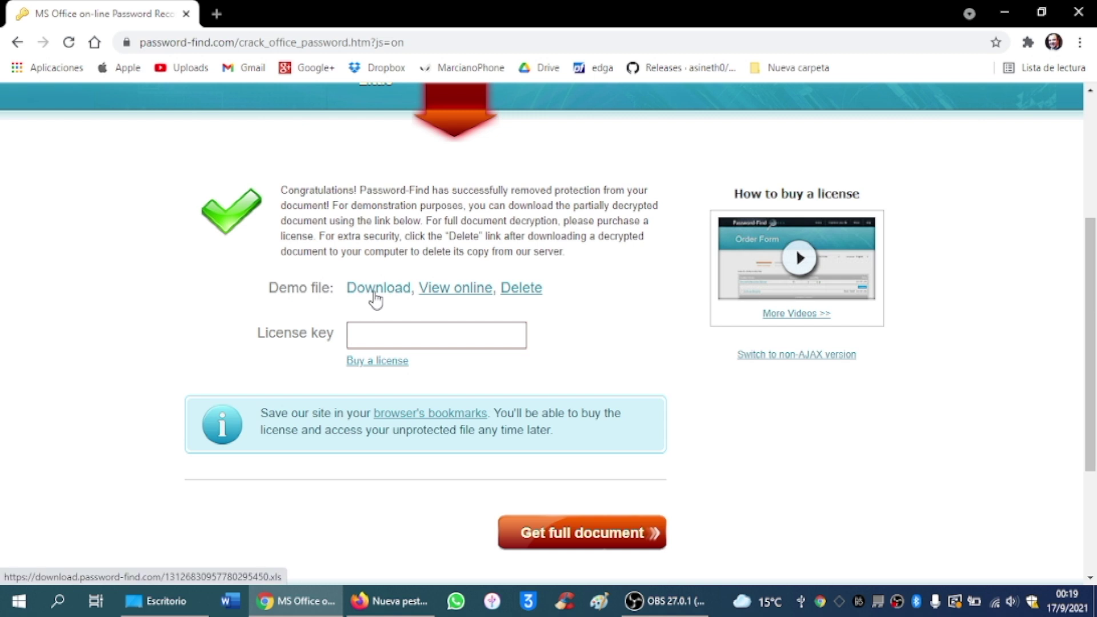
Download and open the demo .xls, inspect its two unlocked rows, then close Excel
{"action": "left_click", "coordinate": [375, 293]}
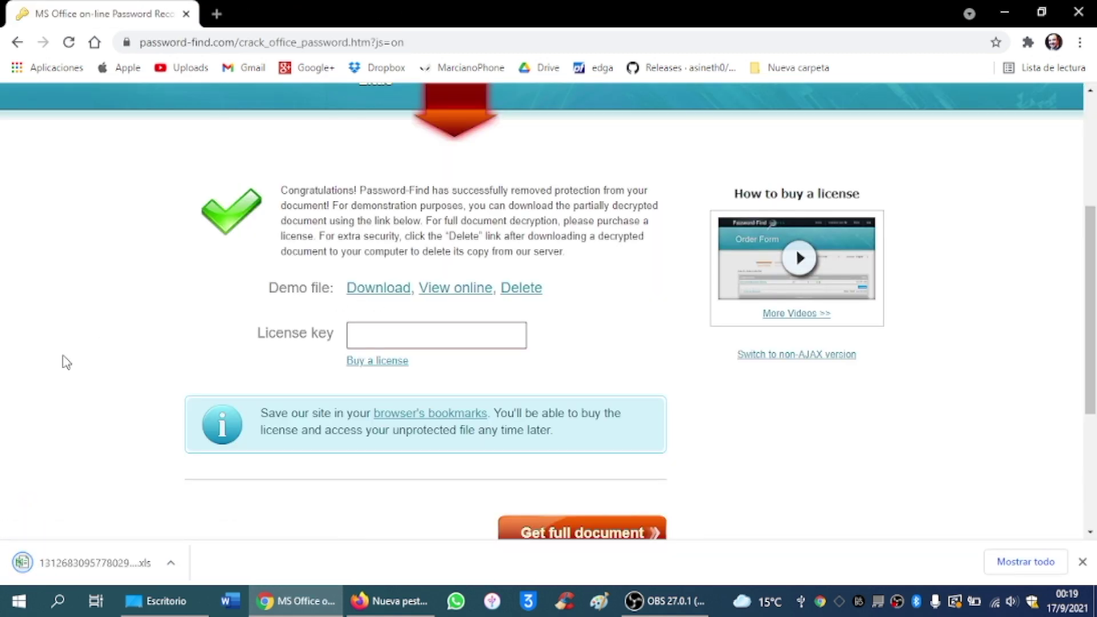
{"action": "left_click", "coordinate": [104, 573]}
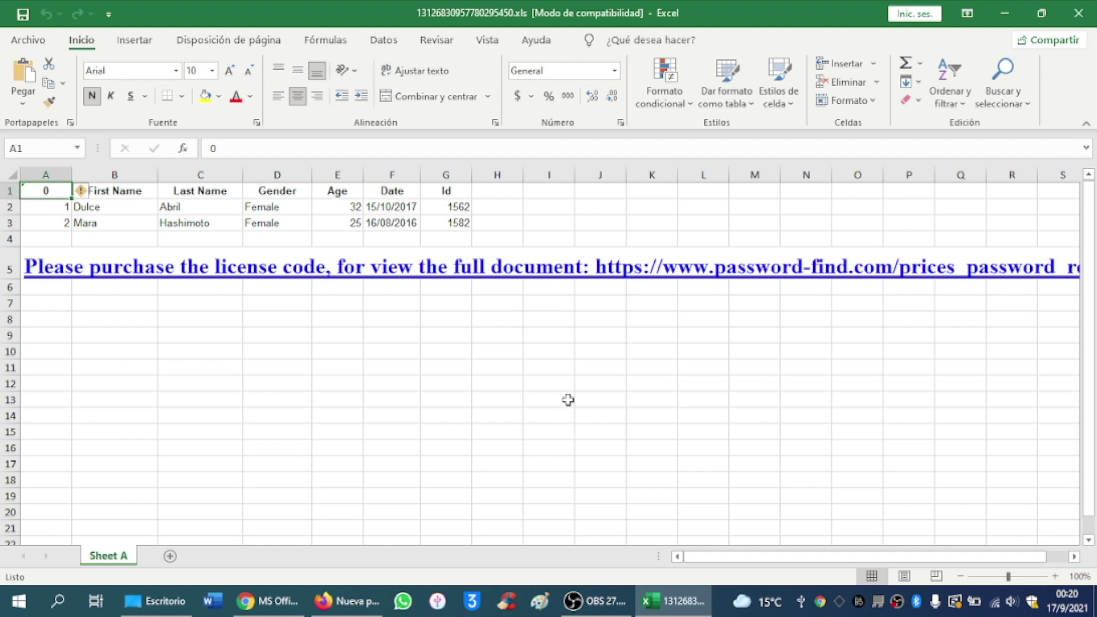
{"action": "left_click_drag", "start_coordinate": [457, 223], "coordinate": [46, 214]}
{"action": "left_click", "coordinate": [200, 351]}
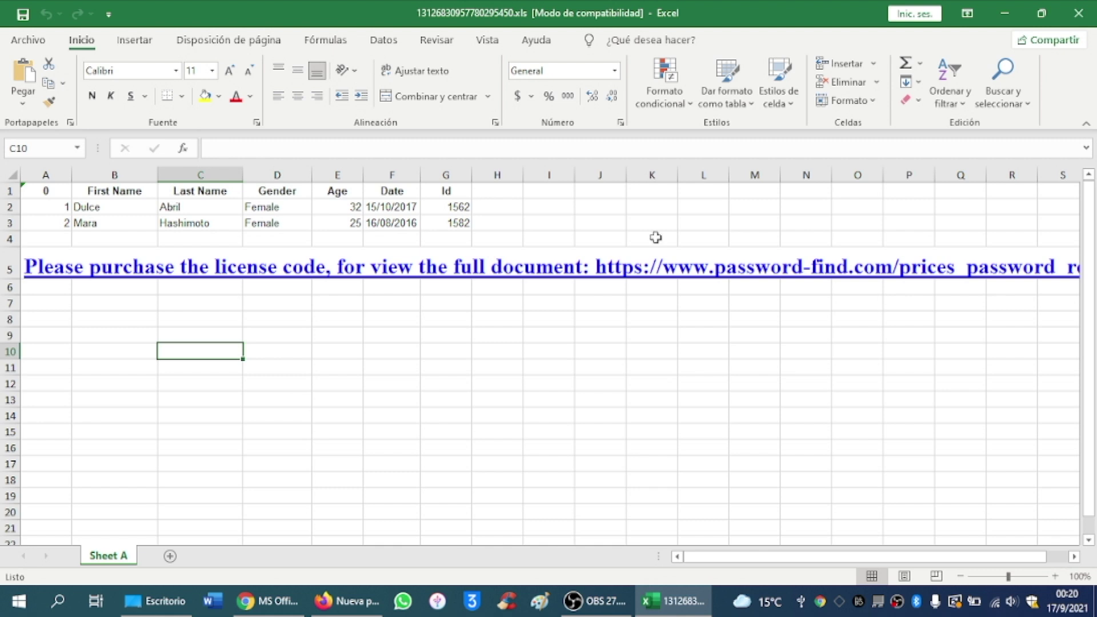
{"action": "left_click", "coordinate": [1078, 13]}
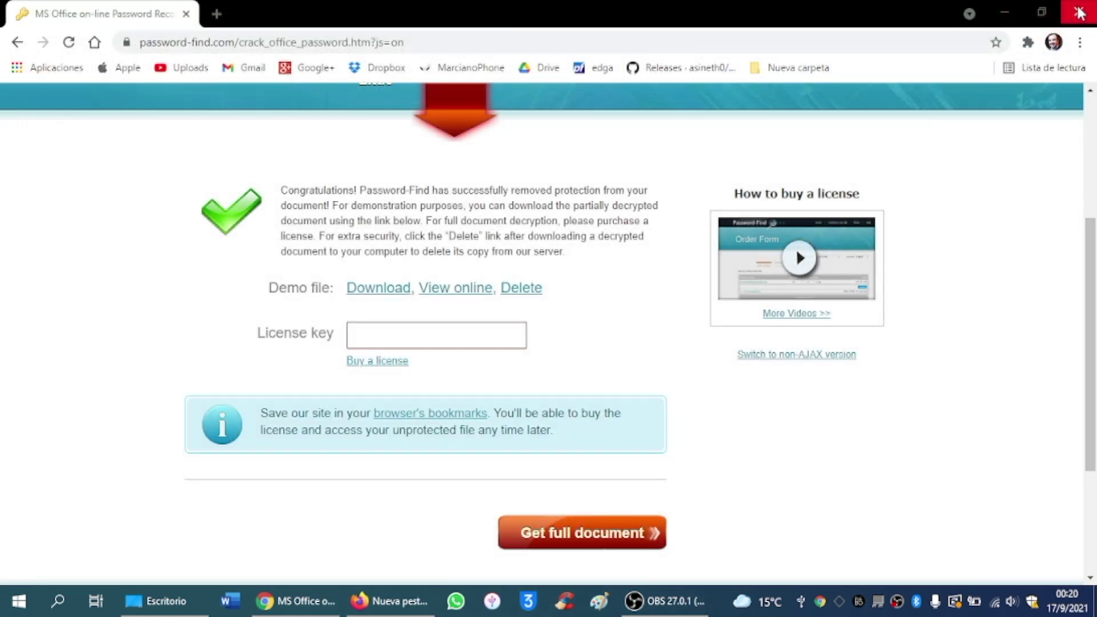
{"action": "left_click", "coordinate": [466, 288]}
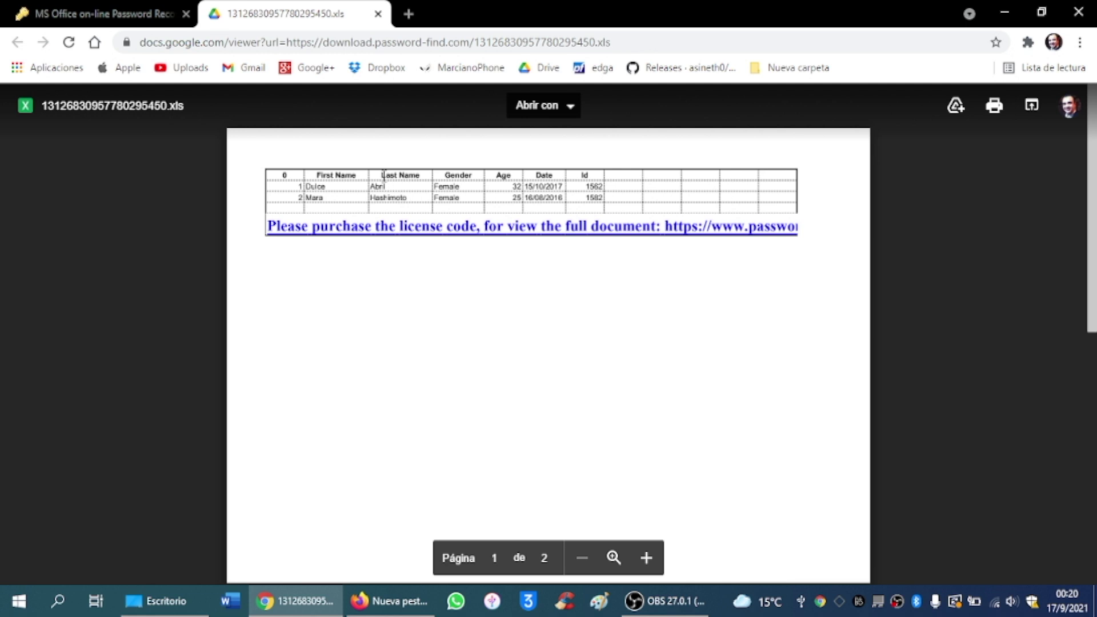
{"action": "left_click", "coordinate": [378, 14]}
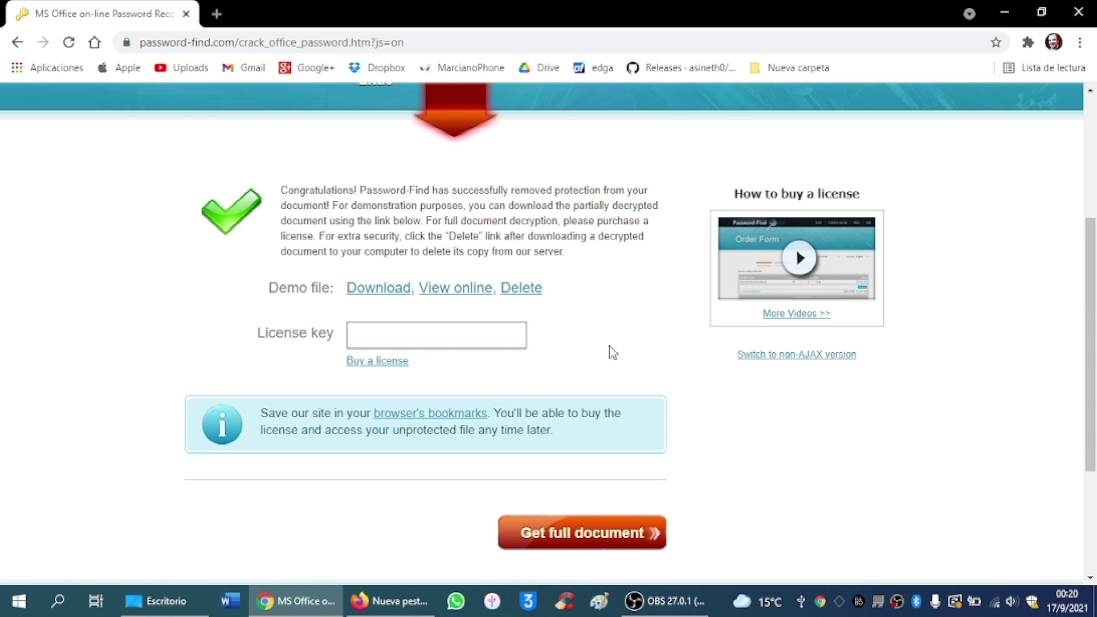
Open the license purchase page and review the Document Decryption Service price in US dollars
{"action": "left_click", "coordinate": [371, 360]}
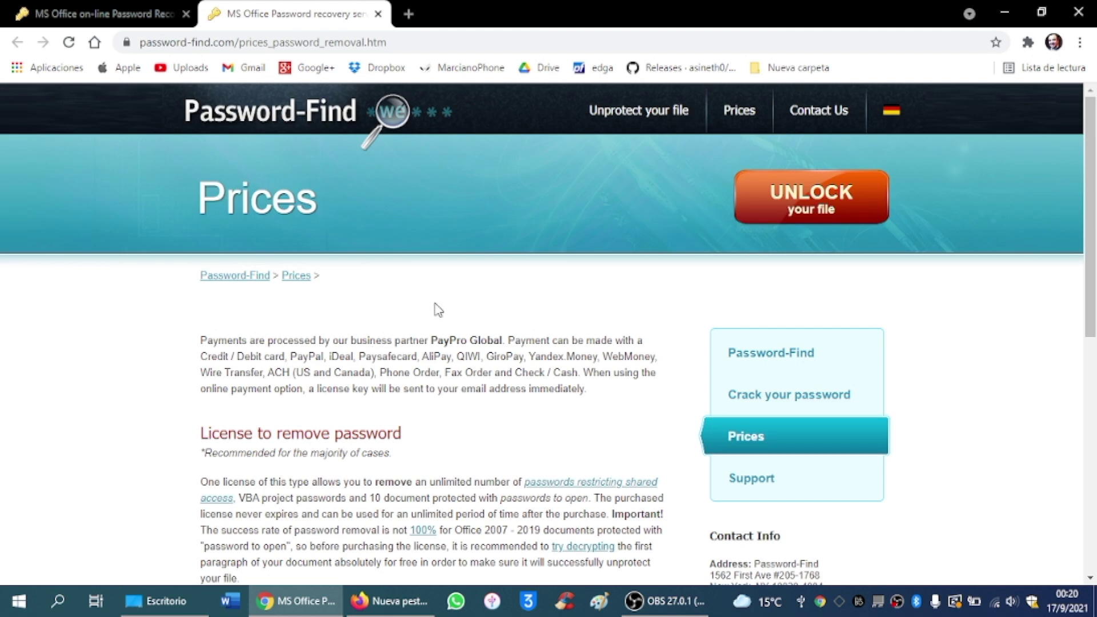
{"action": "left_click_drag", "start_coordinate": [413, 437], "coordinate": [200, 436]}
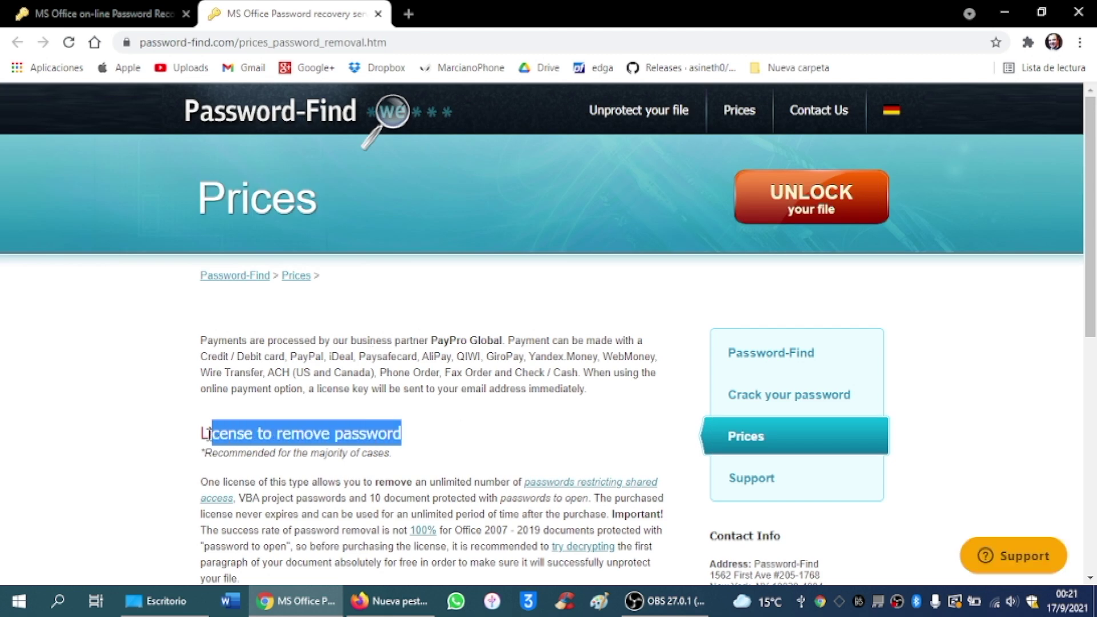
{"action": "left_click", "coordinate": [438, 430]}
{"action": "scroll", "coordinate": [487, 407], "scroll_direction": "down", "scroll_amount": 3}
{"action": "scroll", "coordinate": [488, 408], "scroll_direction": "down", "scroll_amount": 1}
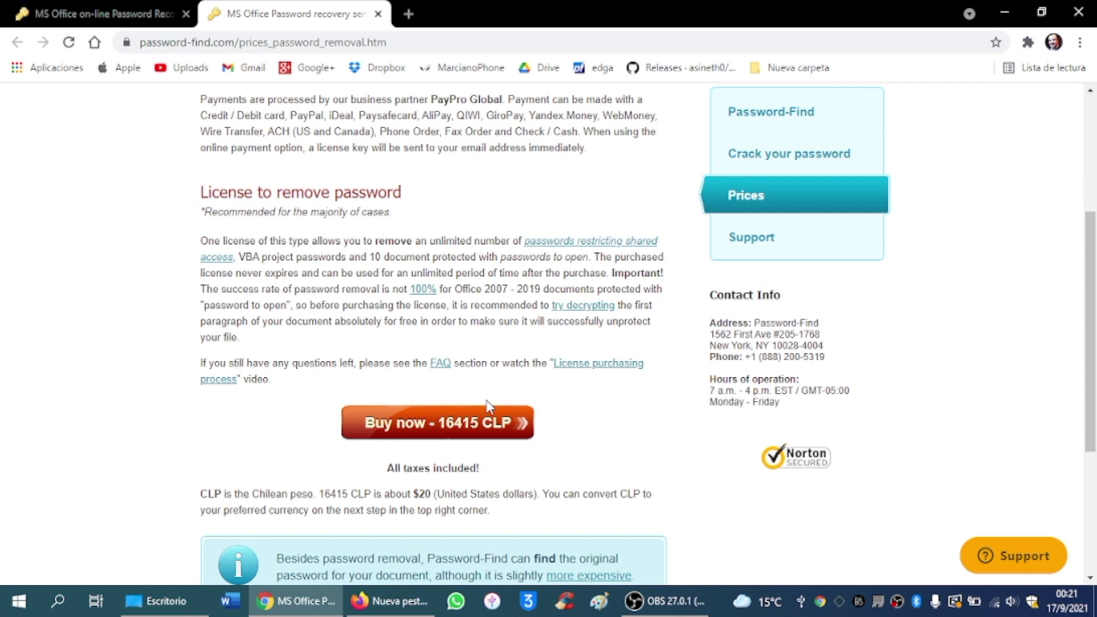
{"action": "scroll", "coordinate": [487, 407], "scroll_direction": "down", "scroll_amount": 1}
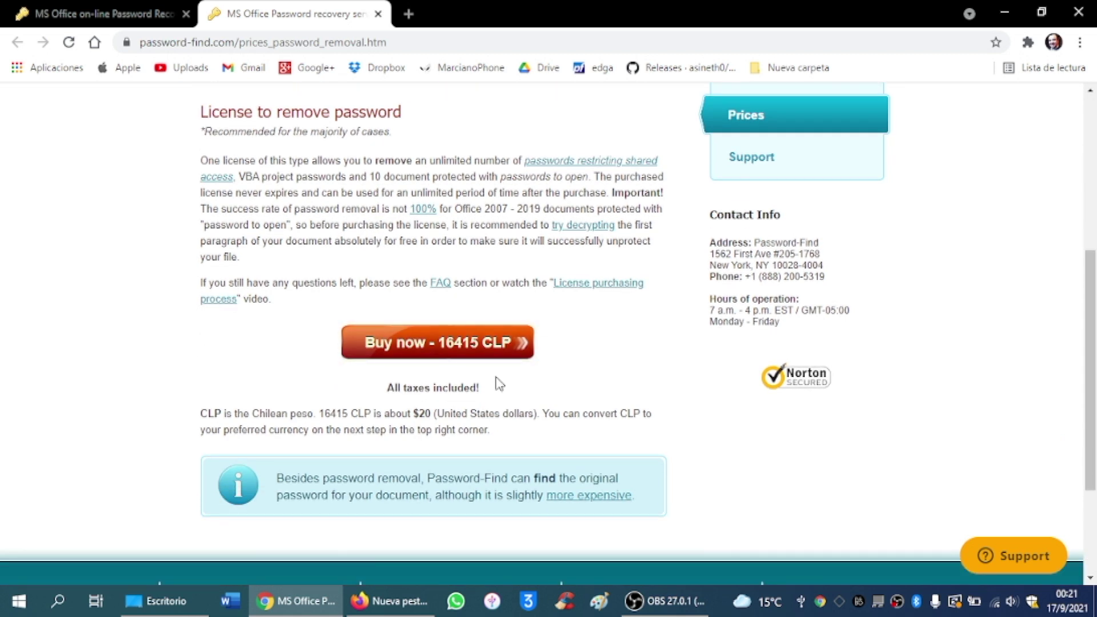
{"action": "left_click_drag", "start_coordinate": [415, 415], "coordinate": [539, 414]}
{"action": "left_click", "coordinate": [533, 378]}
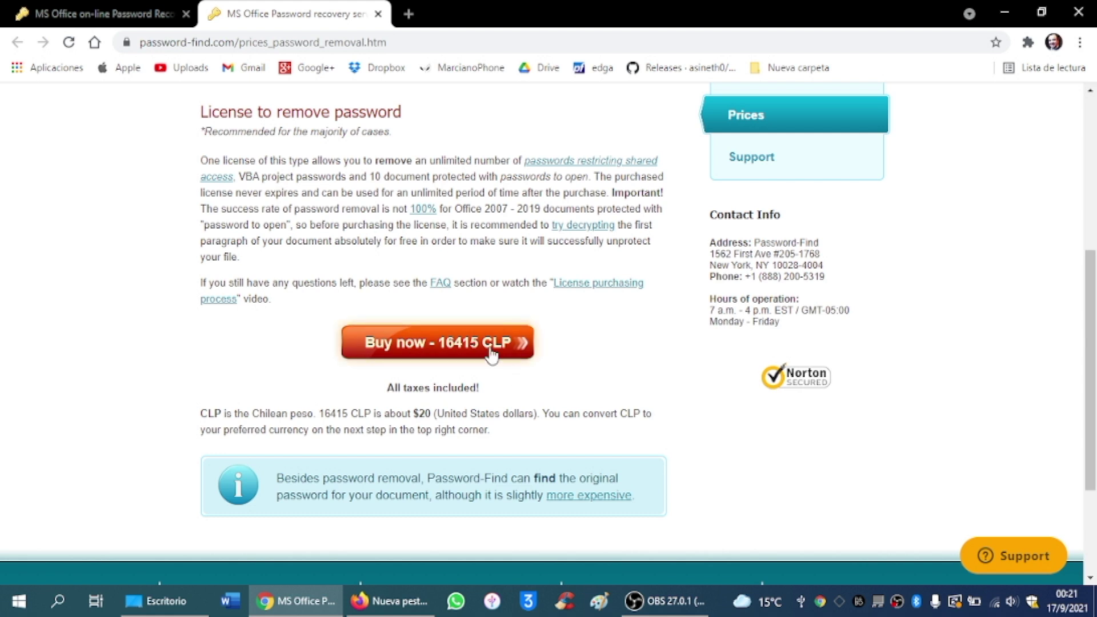
Start buying the personal license and choose PayPal, totalling 19.95 USD with VAT
{"action": "left_click", "coordinate": [486, 347]}
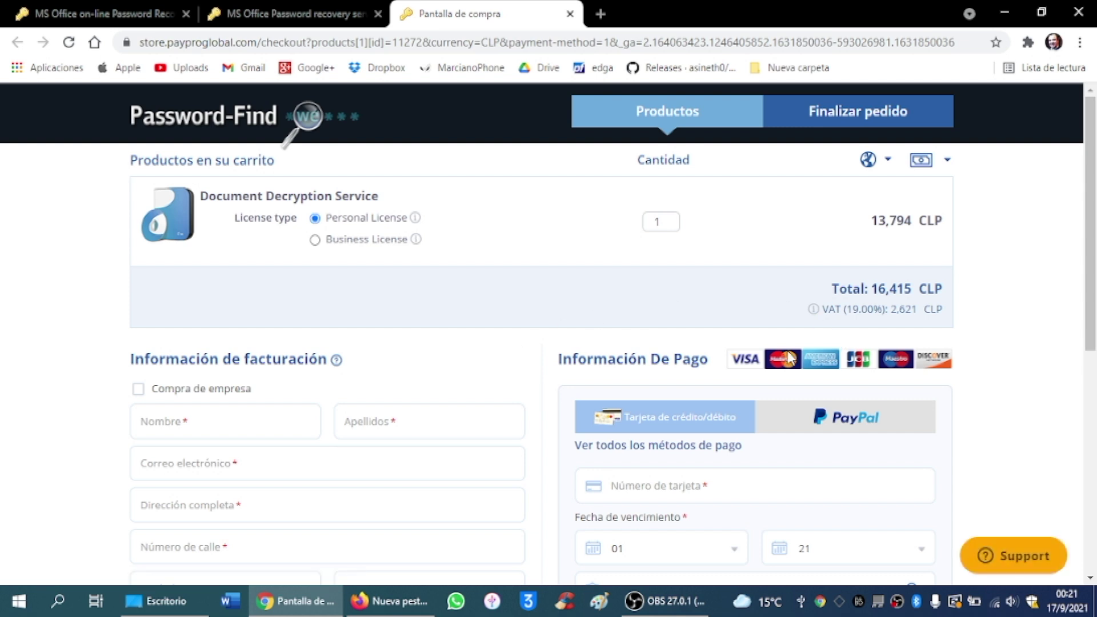
{"action": "left_click", "coordinate": [823, 423]}
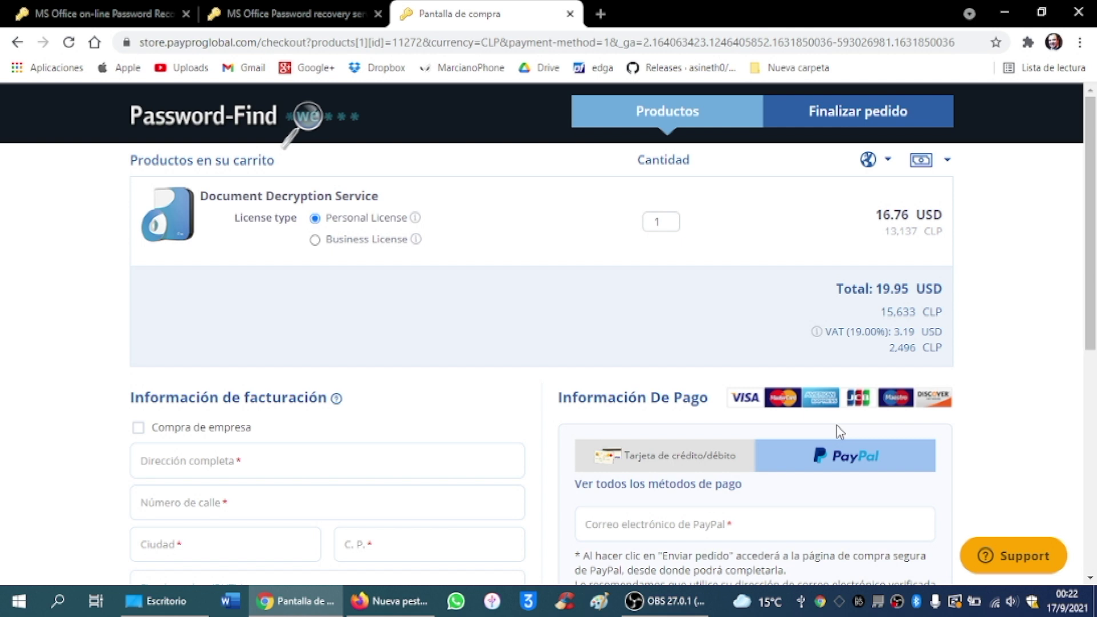
{"action": "scroll", "coordinate": [838, 431], "scroll_direction": "down", "scroll_amount": 2}
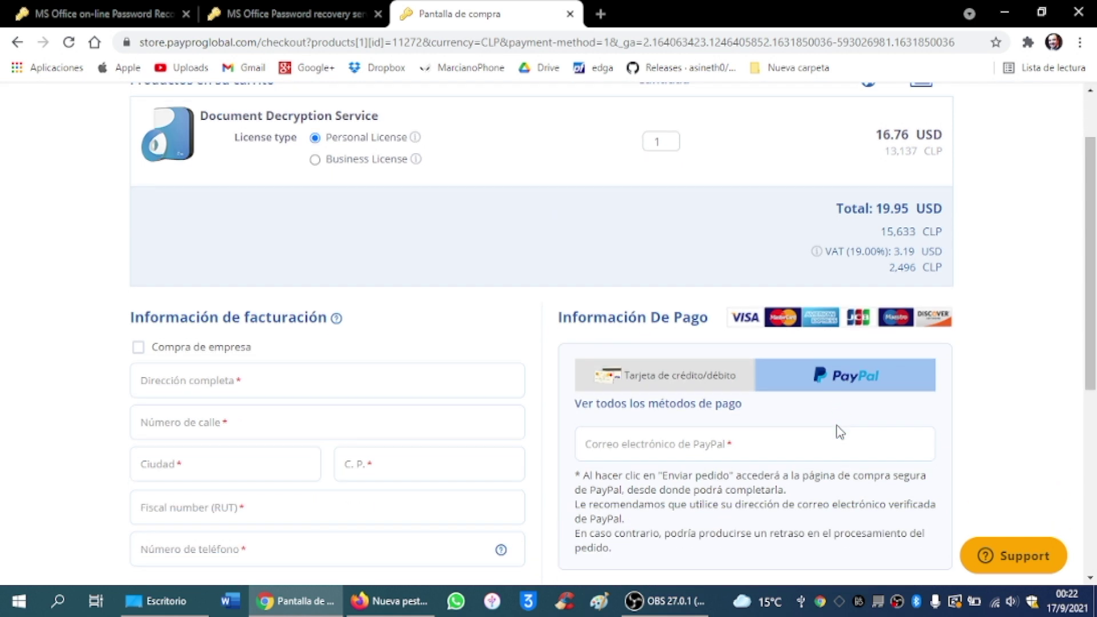
{"action": "scroll", "coordinate": [838, 431], "scroll_direction": "down", "scroll_amount": 3}
{"action": "scroll", "coordinate": [838, 431], "scroll_direction": "down", "scroll_amount": 1}
{"action": "scroll", "coordinate": [839, 431], "scroll_direction": "down", "scroll_amount": 2}
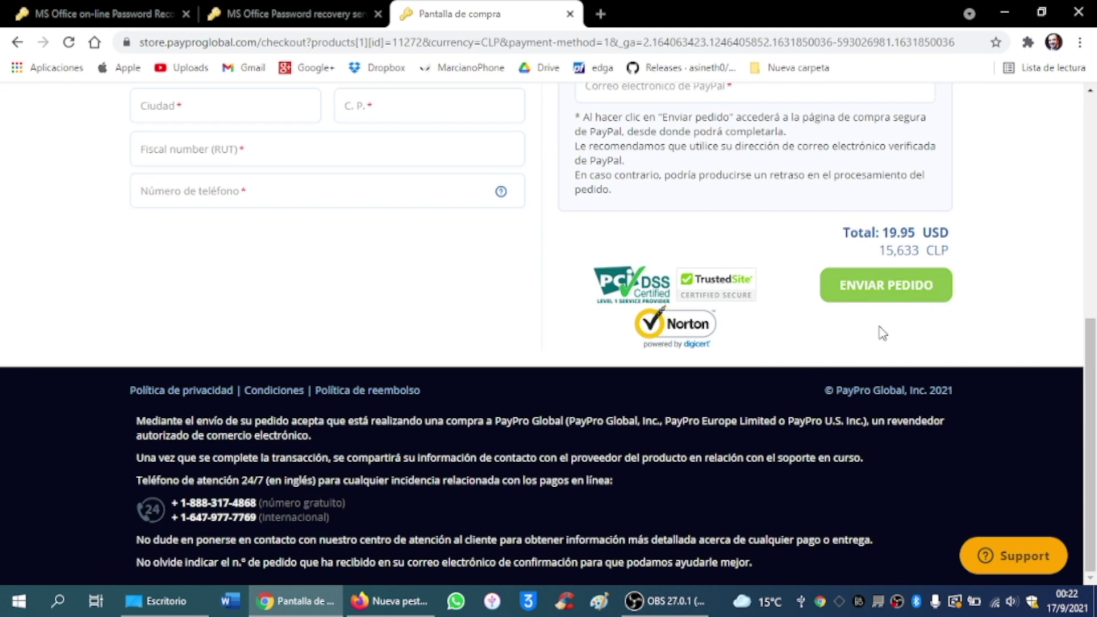
Back on the results tab, paste the license key and request the full document
{"action": "left_click", "coordinate": [110, 10]}
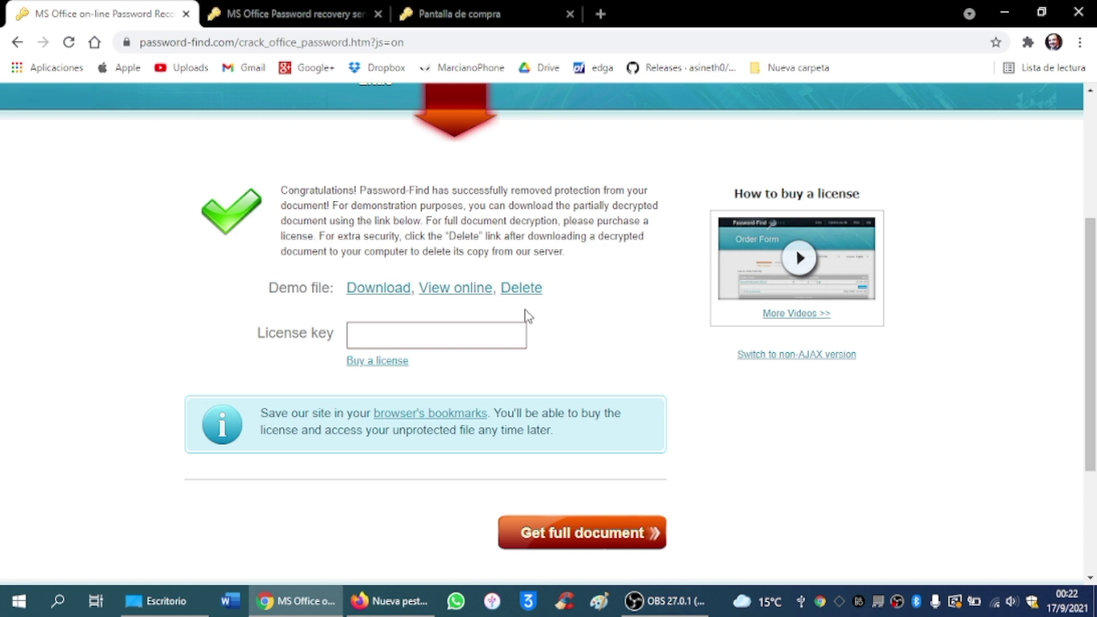
{"action": "left_click", "coordinate": [379, 331]}
{"action": "key", "text": "ctrl+v"}
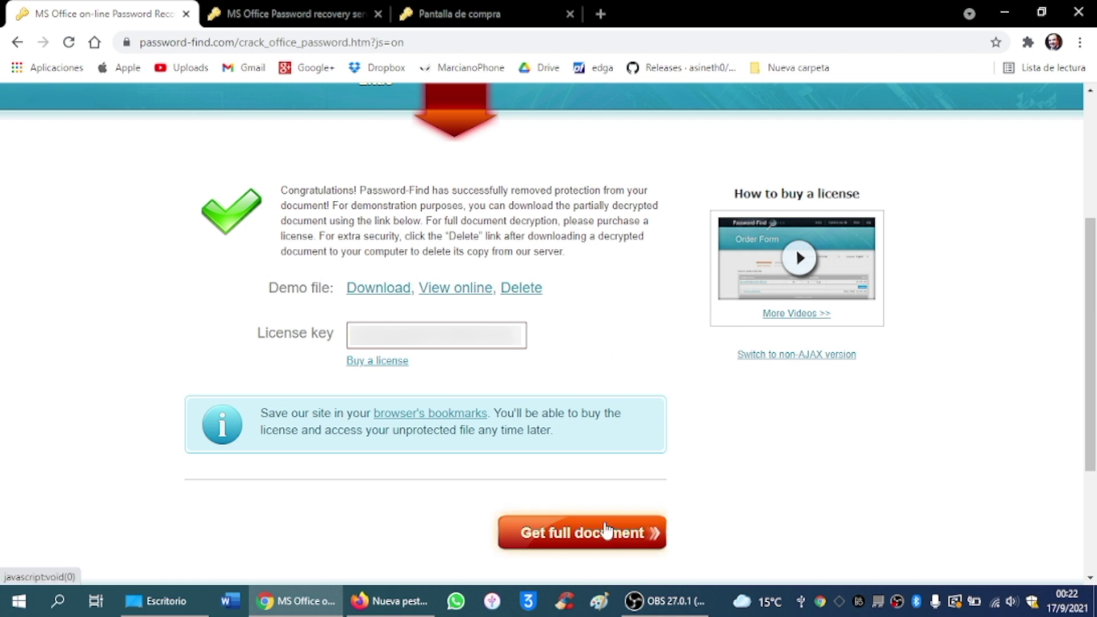
{"action": "left_click", "coordinate": [621, 535]}
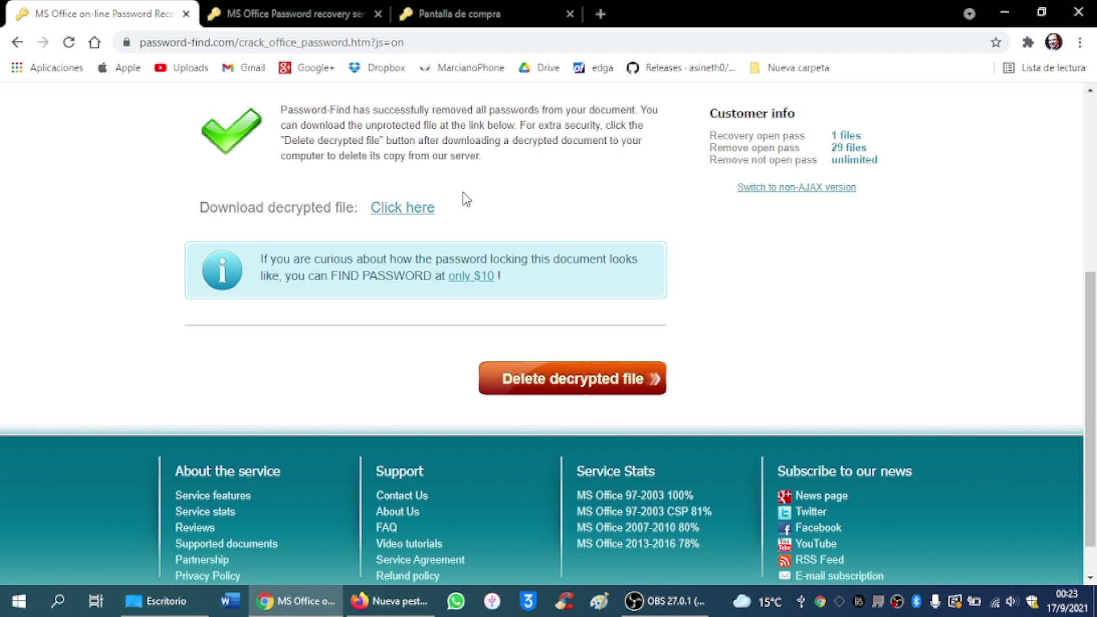
Download the fully decrypted .xls file and open it in Excel
{"action": "left_click_drag", "start_coordinate": [204, 206], "coordinate": [436, 207]}
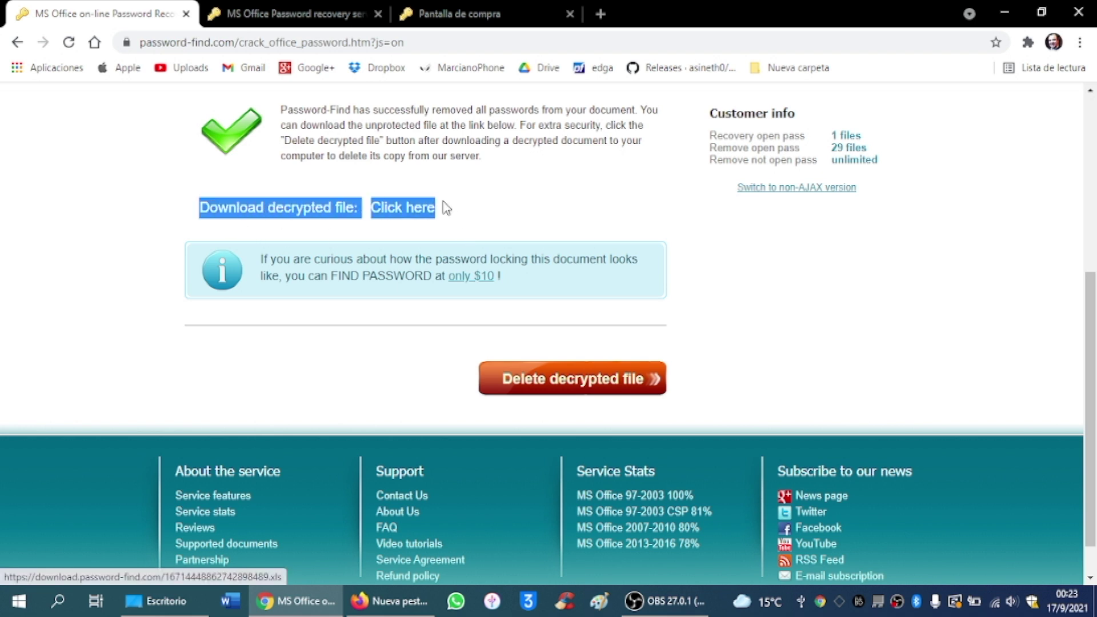
{"action": "left_click", "coordinate": [482, 204]}
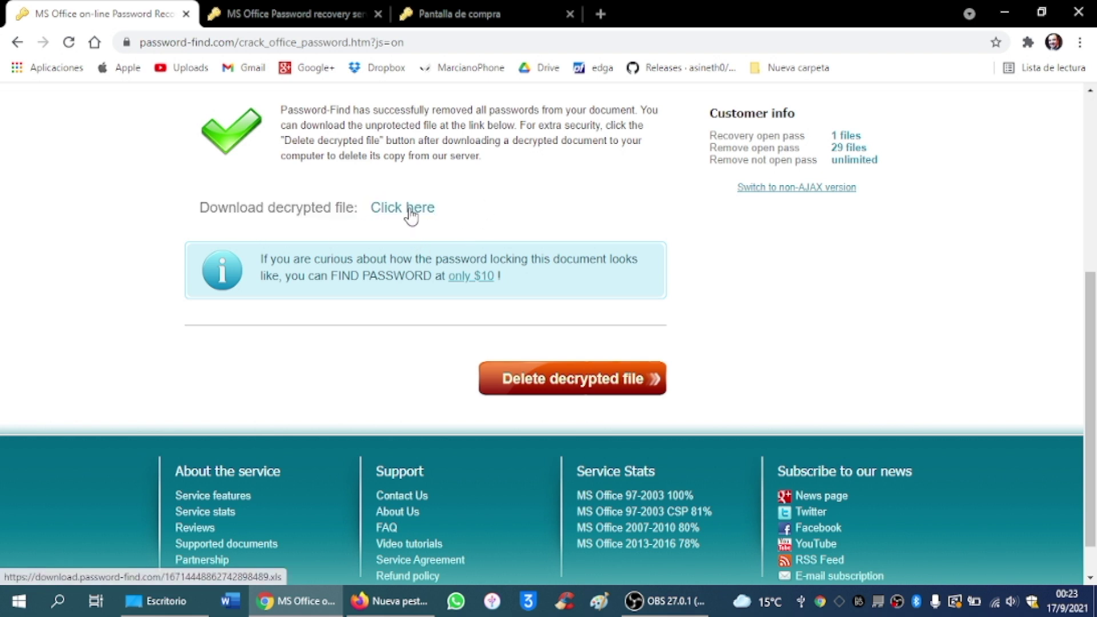
{"action": "left_click", "coordinate": [409, 212]}
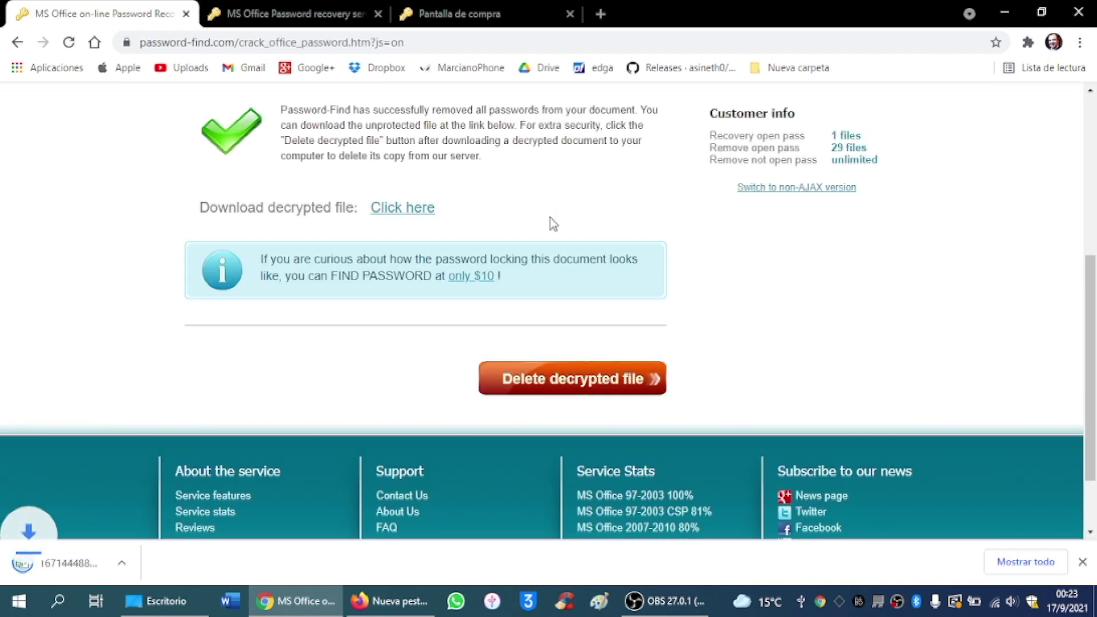
{"action": "left_click", "coordinate": [129, 560]}
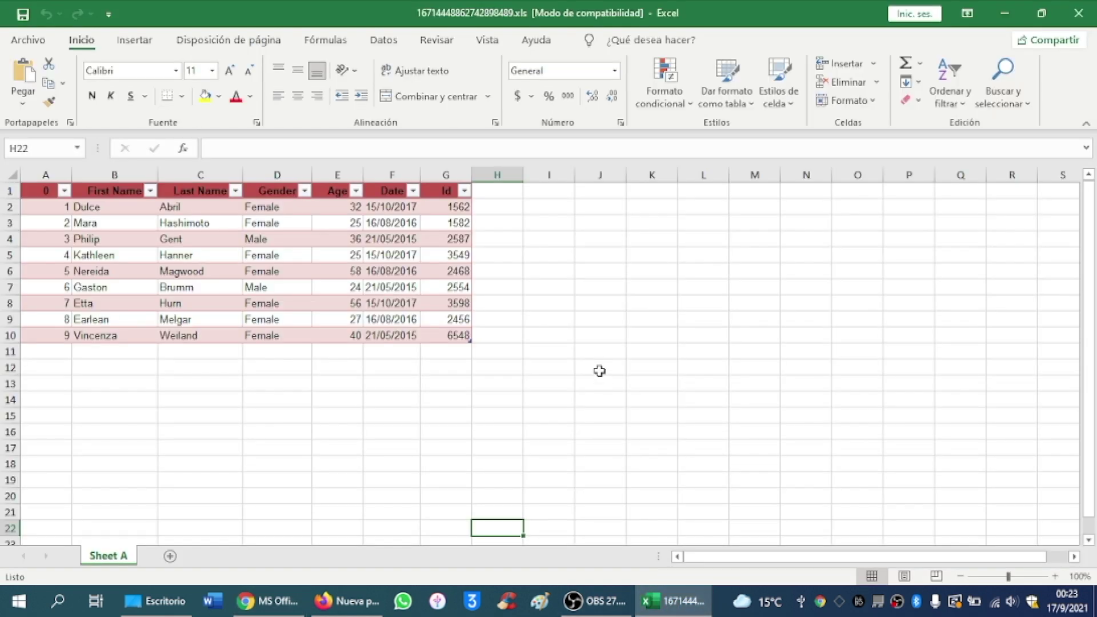
Select the unlocked table A1:G10, then snap the decrypted workbook to the left half
{"action": "left_click_drag", "start_coordinate": [463, 336], "coordinate": [40, 190]}
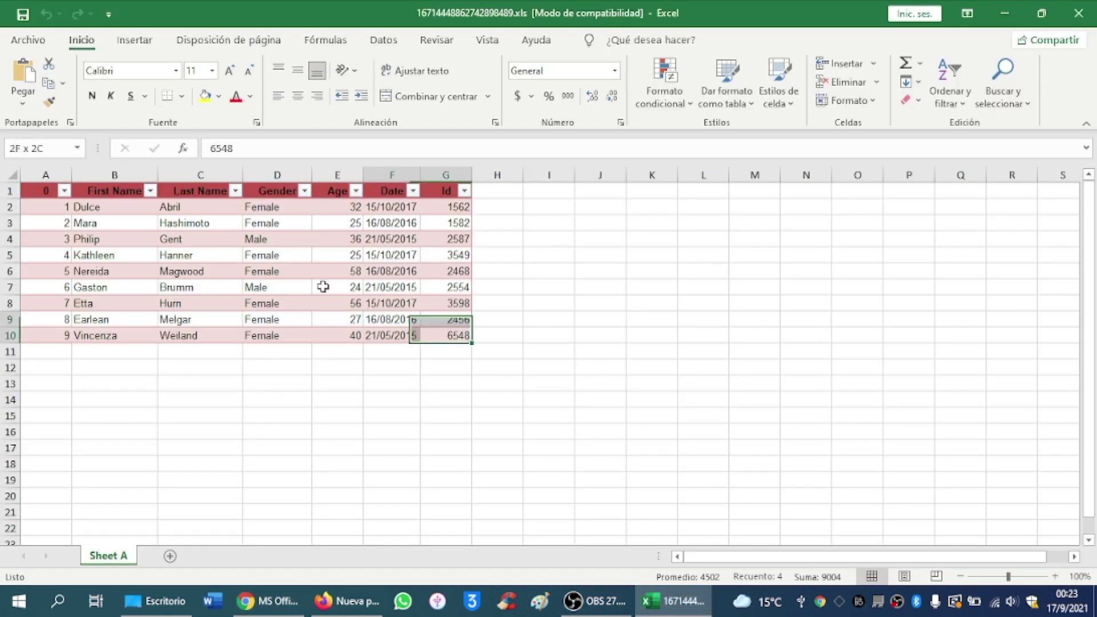
{"action": "left_click", "coordinate": [278, 303]}
{"action": "left_click", "coordinate": [598, 289]}
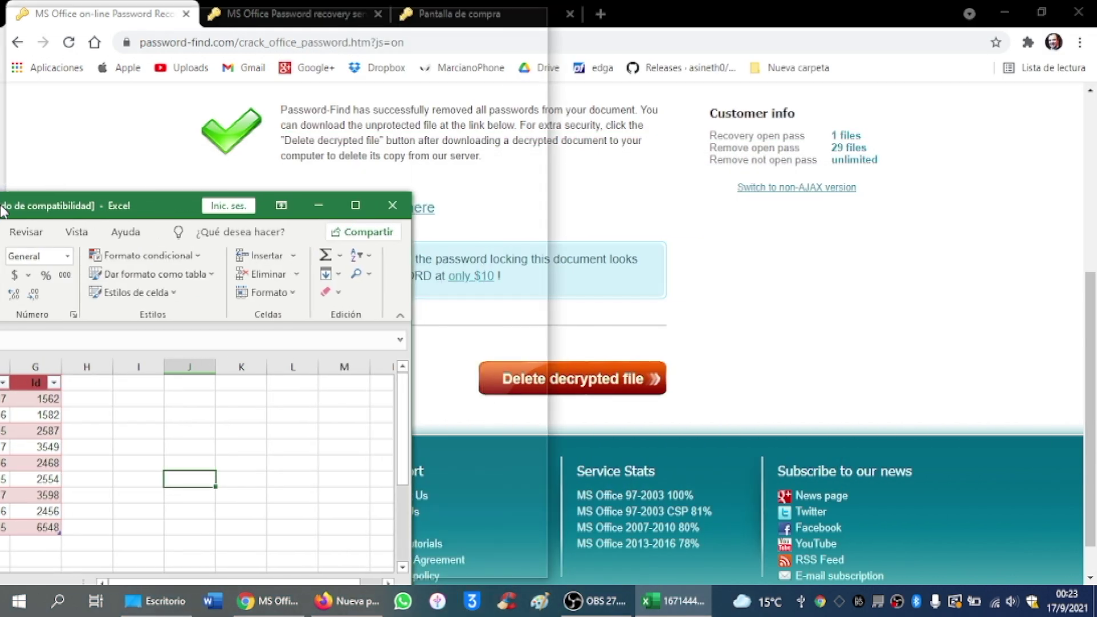
{"action": "left_click_drag", "start_coordinate": [698, 13], "coordinate": [1, 285]}
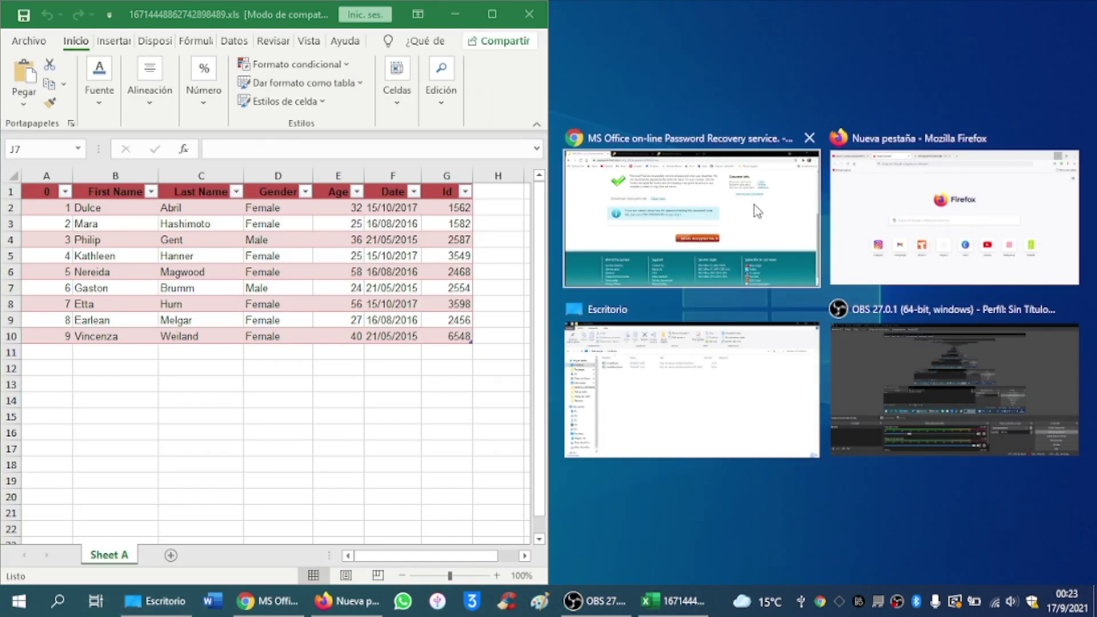
{"action": "left_click", "coordinate": [732, 389]}
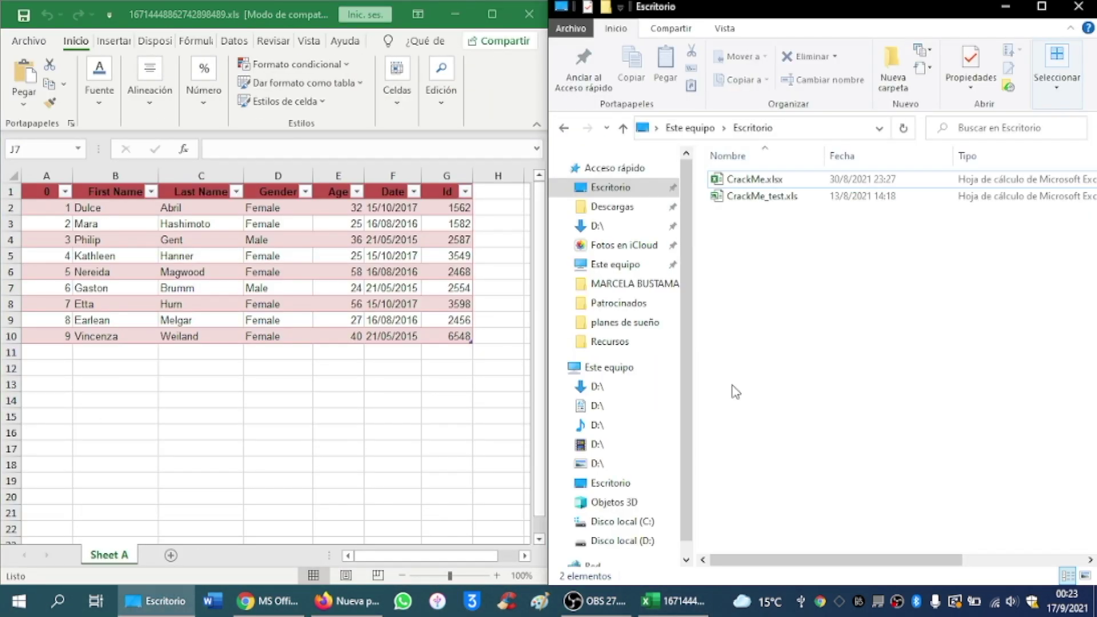
Open the original CrackMe_test.xls with its password on the right half, then close both workbooks
{"action": "left_click", "coordinate": [781, 200]}
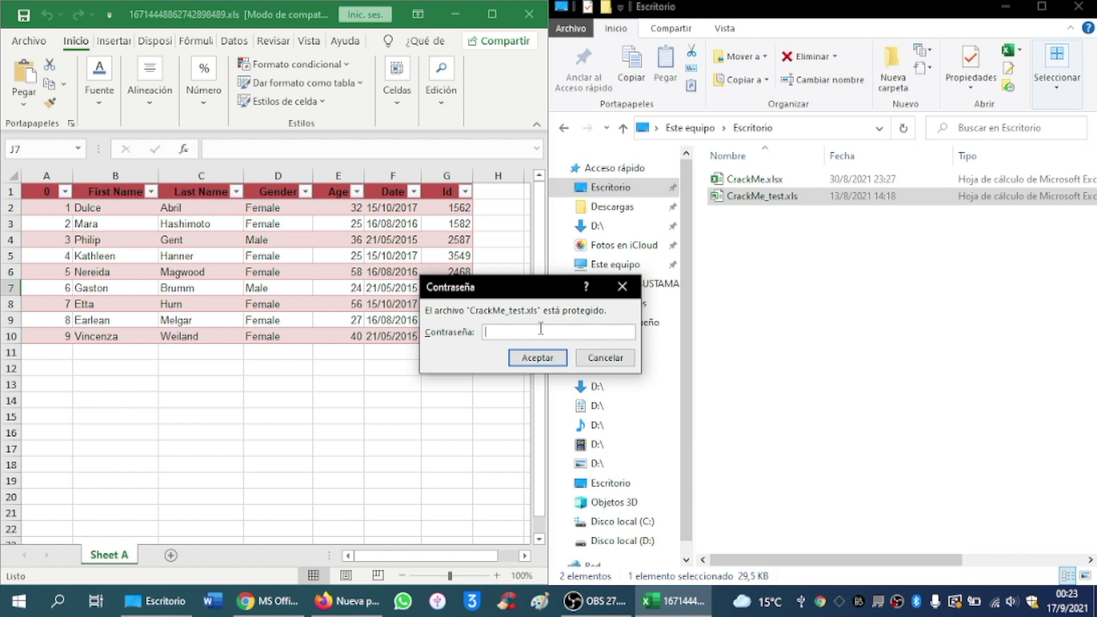
{"action": "type", "text": "4"}
{"action": "left_click", "coordinate": [543, 359]}
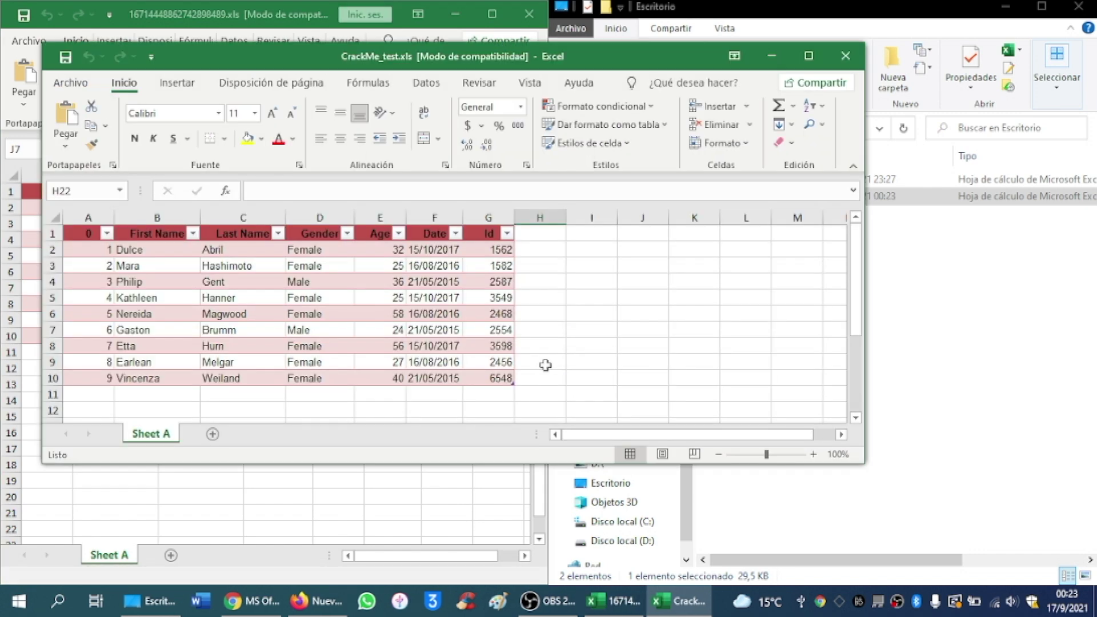
{"action": "left_click_drag", "start_coordinate": [331, 60], "coordinate": [1096, 34]}
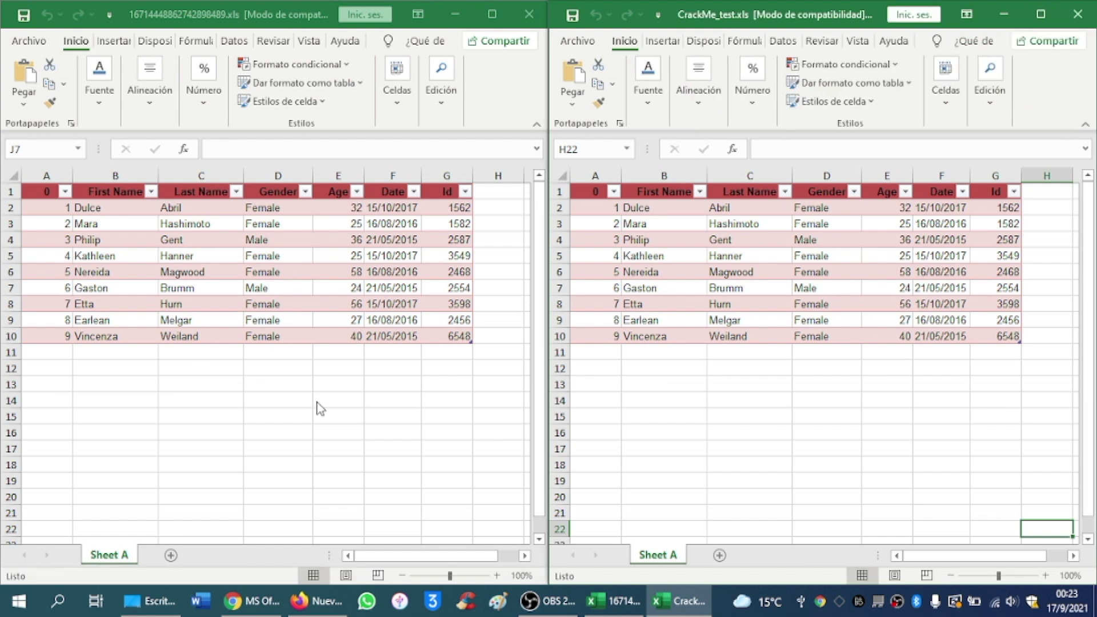
{"action": "left_click", "coordinate": [529, 14]}
{"action": "left_click", "coordinate": [1078, 14]}
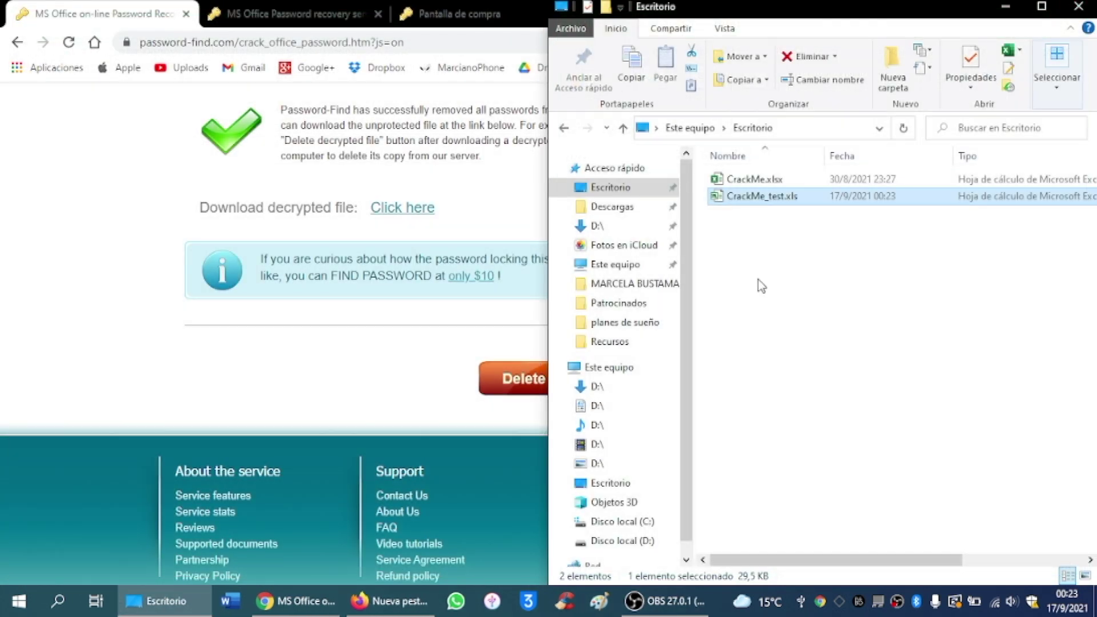
Return to the Password-Find homepage and upload CrackMe.xlsx for unprotecting
{"action": "left_click", "coordinate": [439, 331]}
{"action": "scroll", "coordinate": [439, 331], "scroll_direction": "up", "scroll_amount": 5}
{"action": "left_click", "coordinate": [296, 131]}
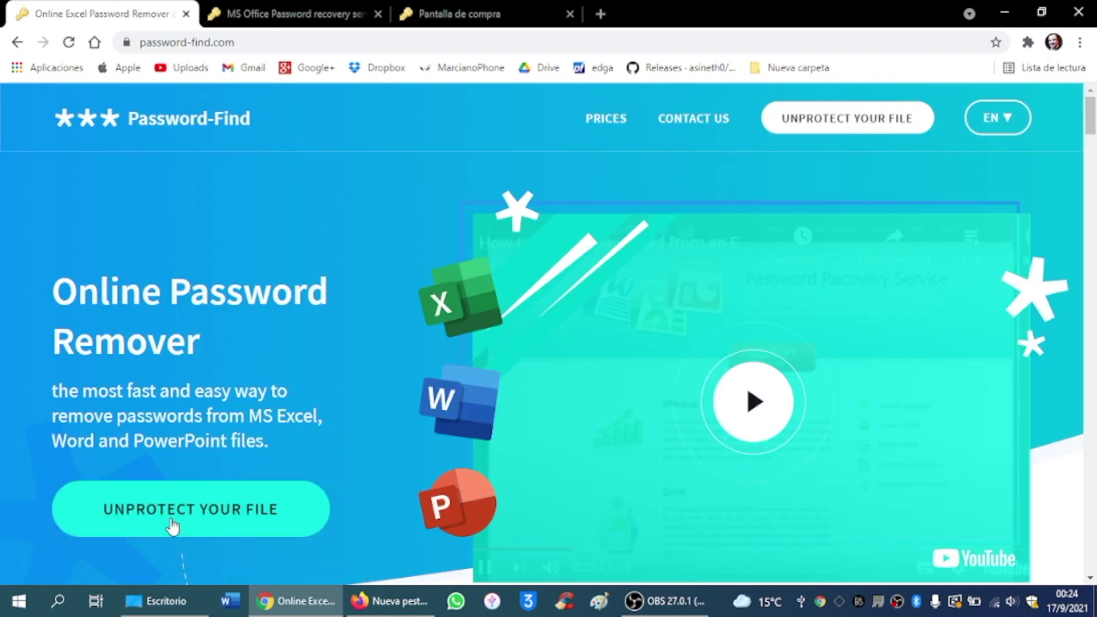
{"action": "left_click", "coordinate": [185, 523]}
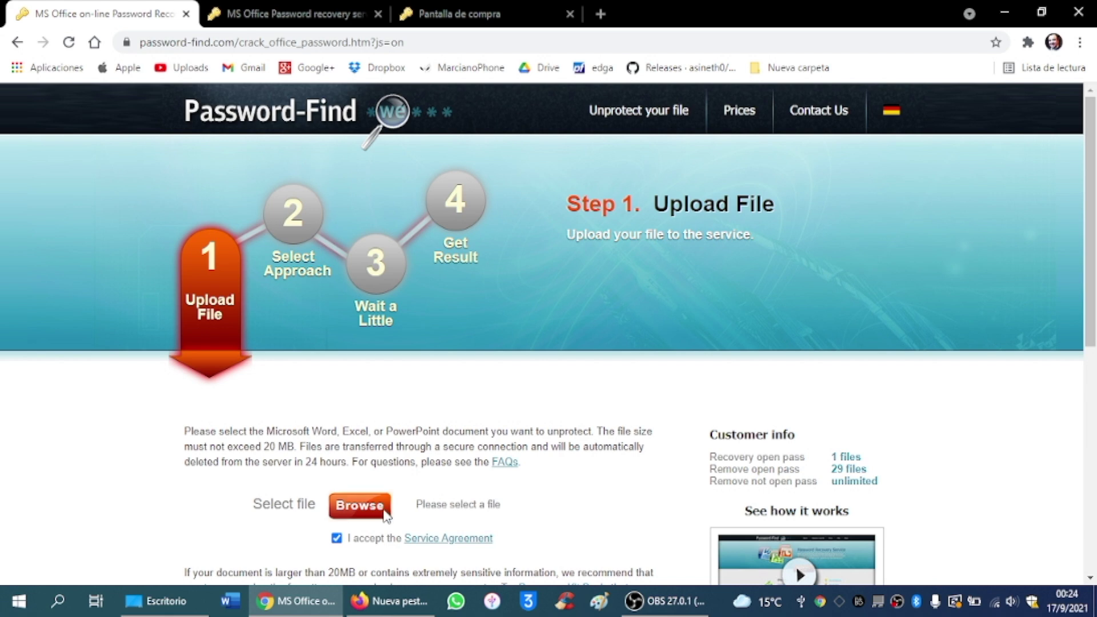
{"action": "left_click", "coordinate": [384, 511]}
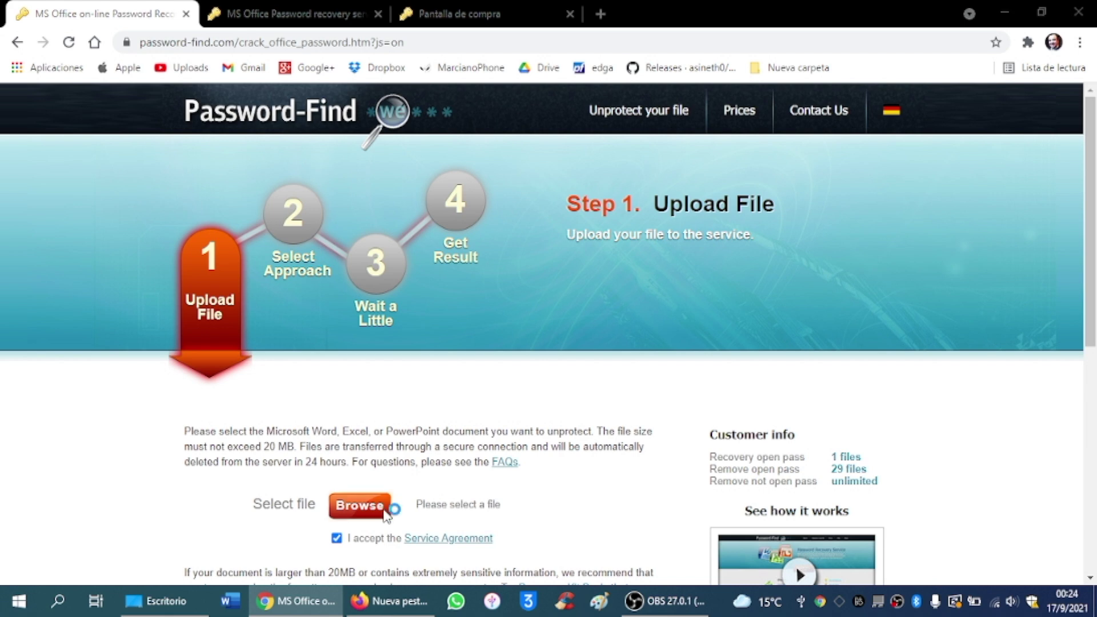
{"action": "left_click", "coordinate": [186, 157]}
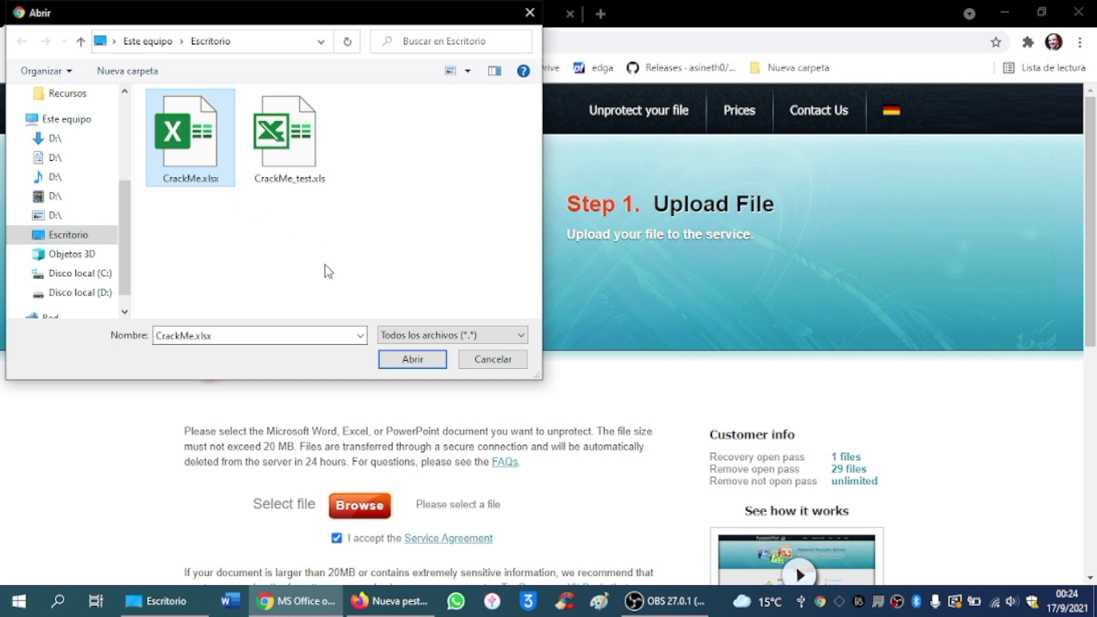
{"action": "left_click", "coordinate": [395, 360]}
Continue to the unlocking options and run Remove password on CrackMe.xlsx
{"action": "scroll", "coordinate": [472, 358], "scroll_direction": "down", "scroll_amount": 2}
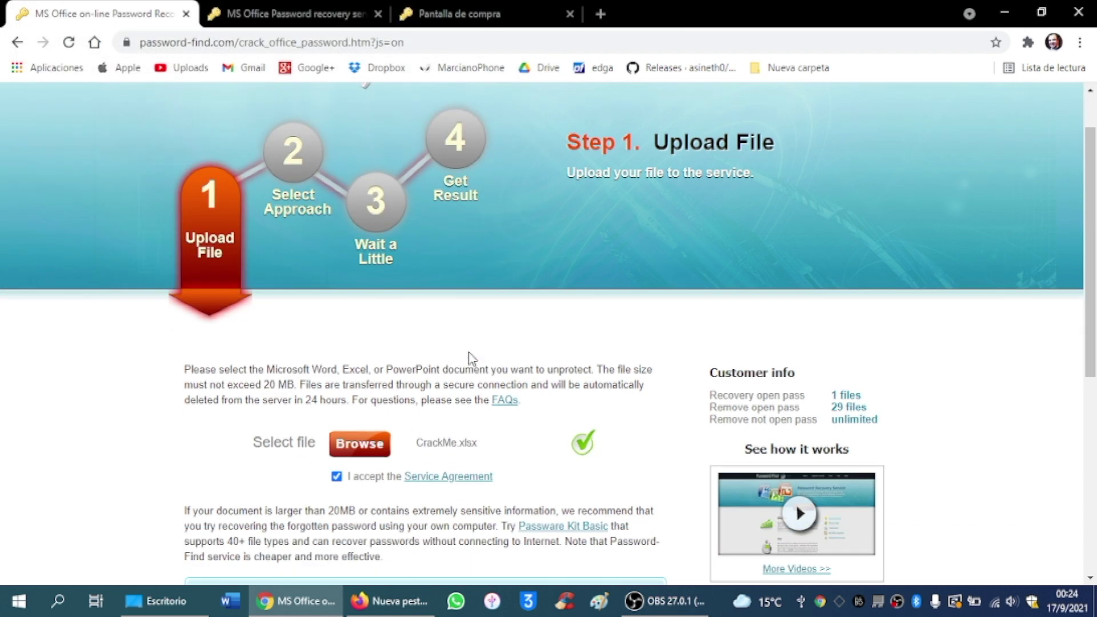
{"action": "scroll", "coordinate": [470, 360], "scroll_direction": "down", "scroll_amount": 2}
{"action": "scroll", "coordinate": [478, 379], "scroll_direction": "down", "scroll_amount": 2}
{"action": "left_click", "coordinate": [626, 465]}
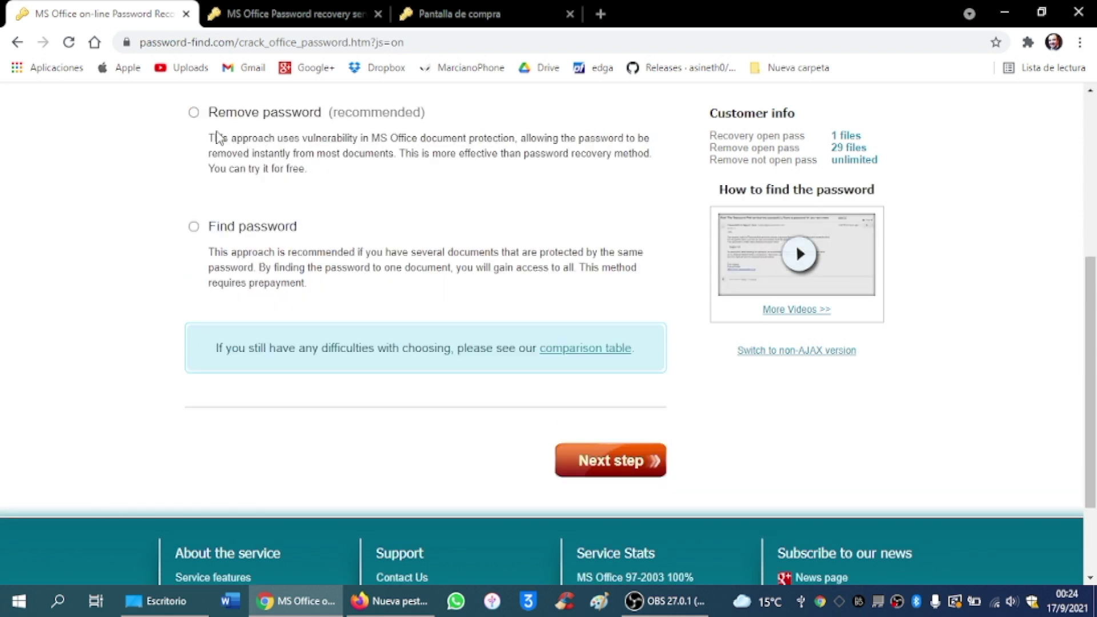
{"action": "left_click", "coordinate": [615, 461]}
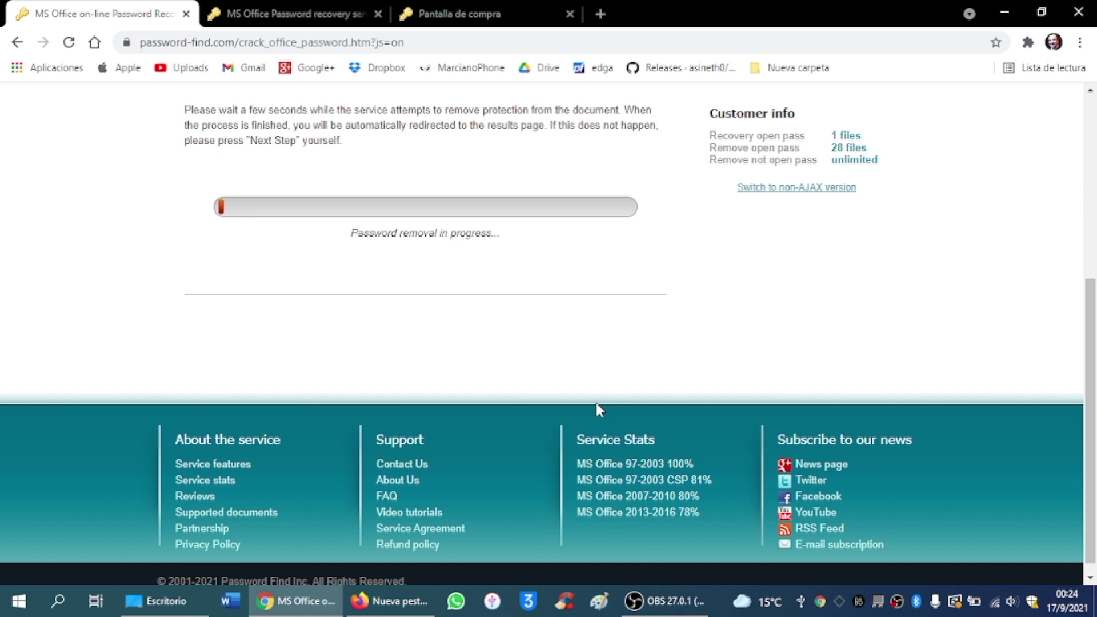
Download the decrypted CrackMe spreadsheet and open it in Excel
{"action": "scroll", "coordinate": [521, 350], "scroll_direction": "up", "scroll_amount": 5}
{"action": "scroll", "coordinate": [524, 349], "scroll_direction": "up", "scroll_amount": 1}
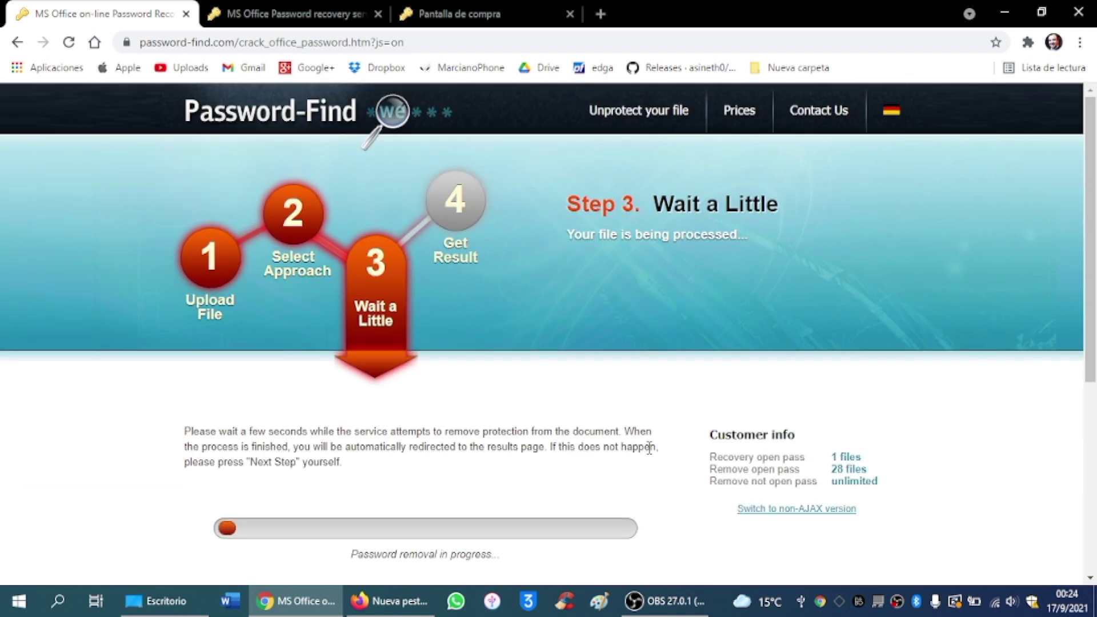
{"action": "scroll", "coordinate": [641, 451], "scroll_direction": "down", "scroll_amount": 2}
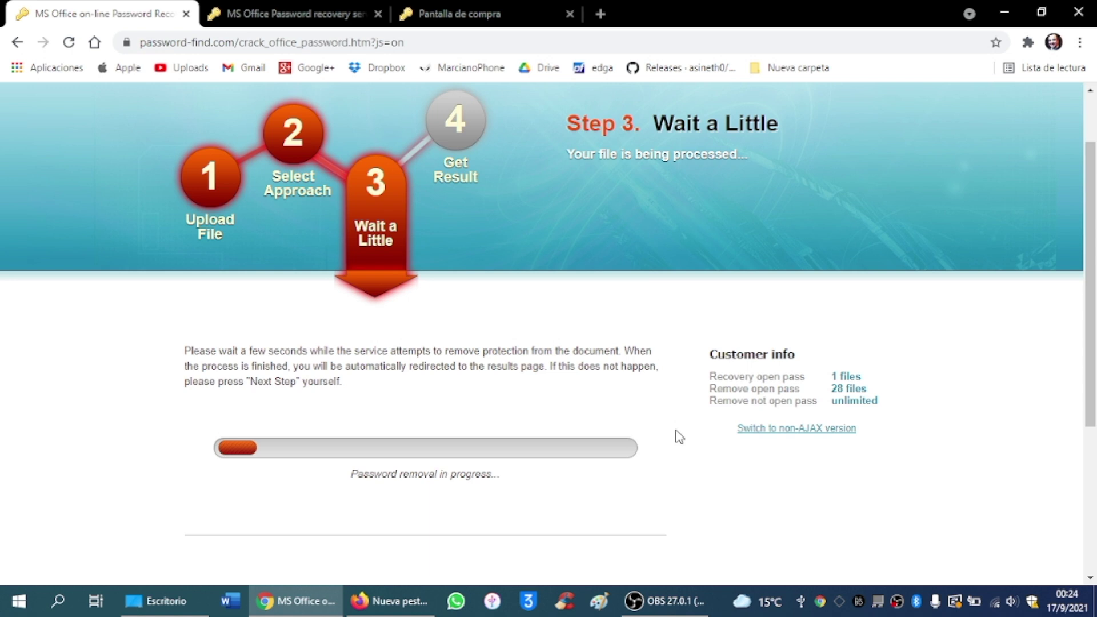
{"action": "left_click", "coordinate": [419, 451]}
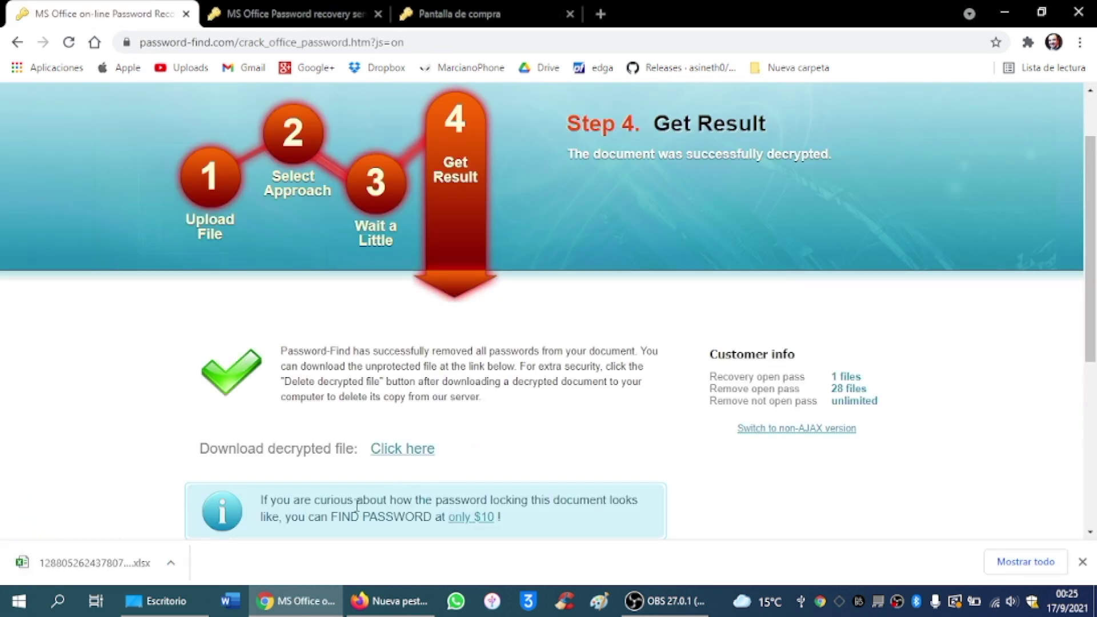
{"action": "left_click", "coordinate": [125, 564]}
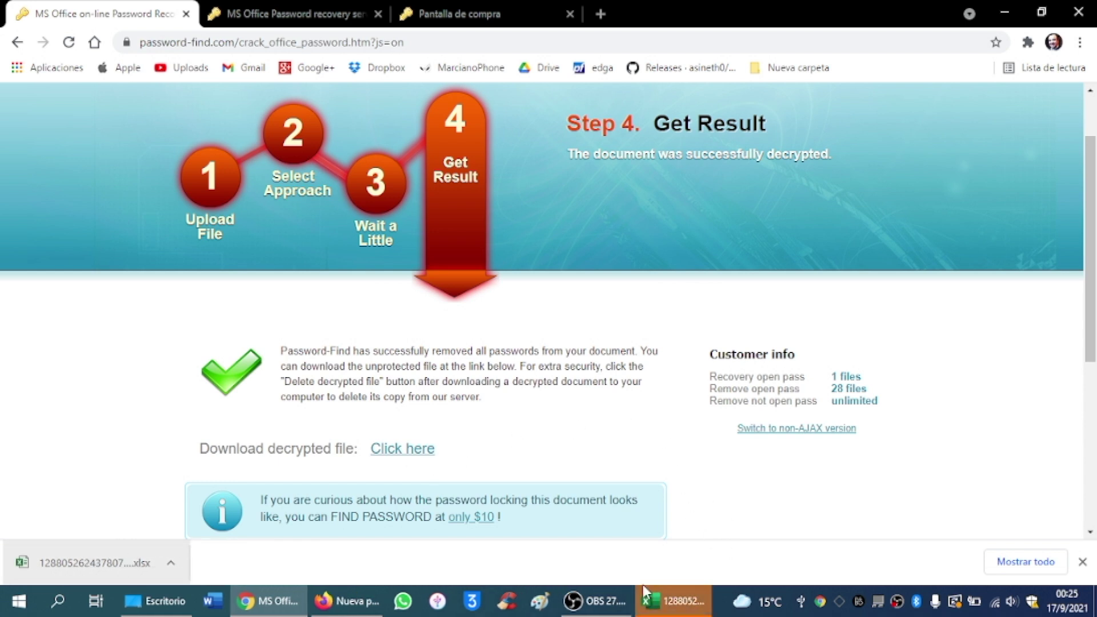
Snap the decrypted workbook left, open the original CrackMe.xlsx with its password, snap it right
{"action": "left_click", "coordinate": [684, 605]}
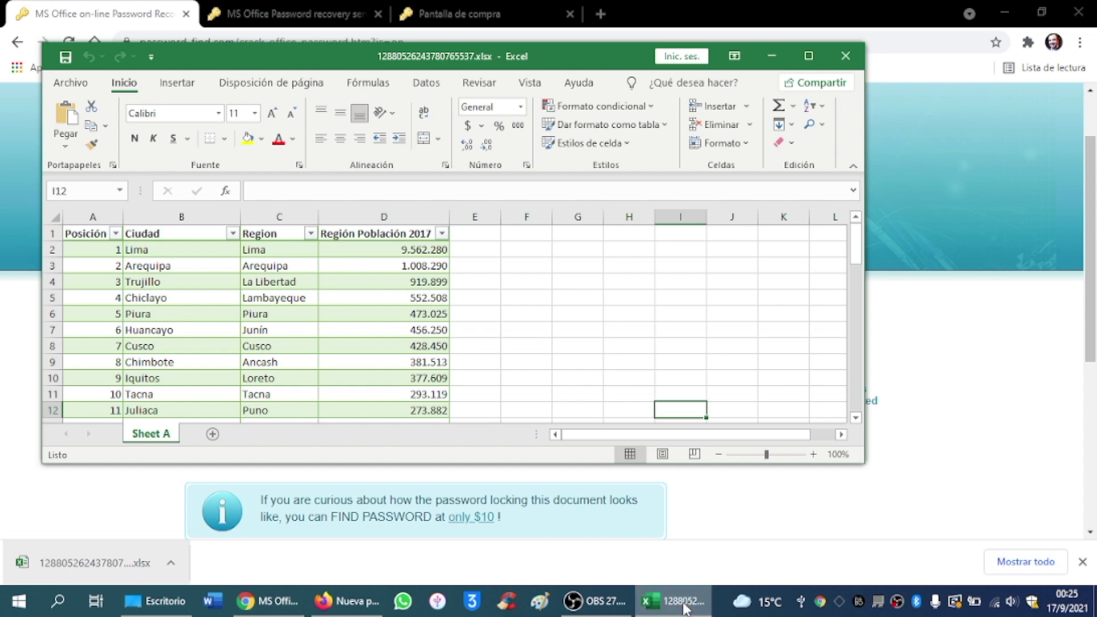
{"action": "left_click_drag", "start_coordinate": [594, 61], "coordinate": [2, 194]}
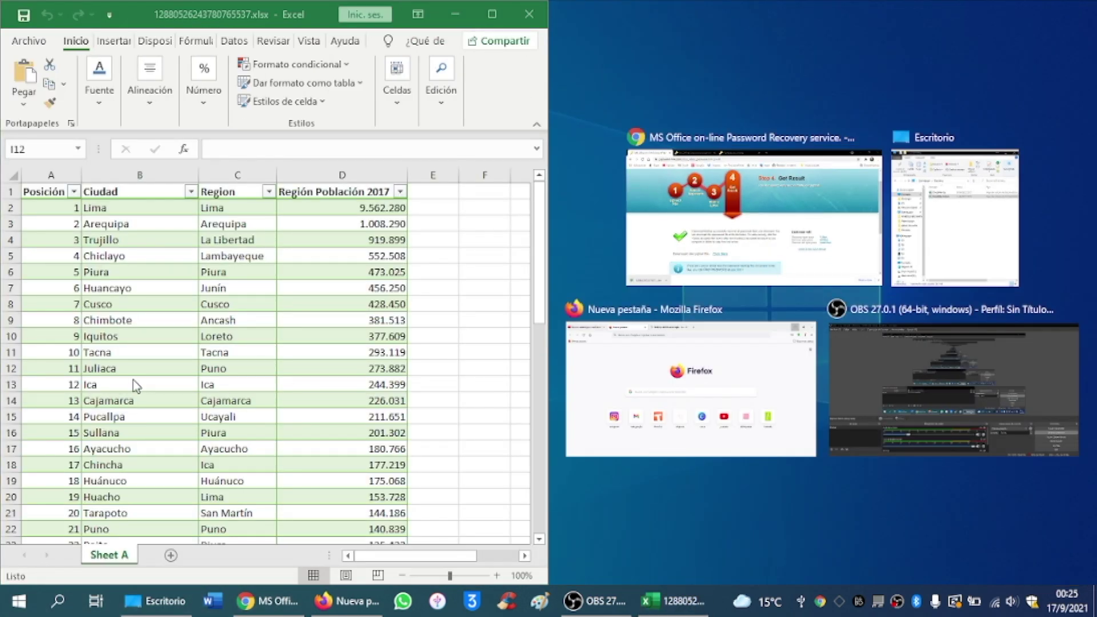
{"action": "left_click", "coordinate": [994, 227]}
{"action": "double_click", "coordinate": [779, 185]}
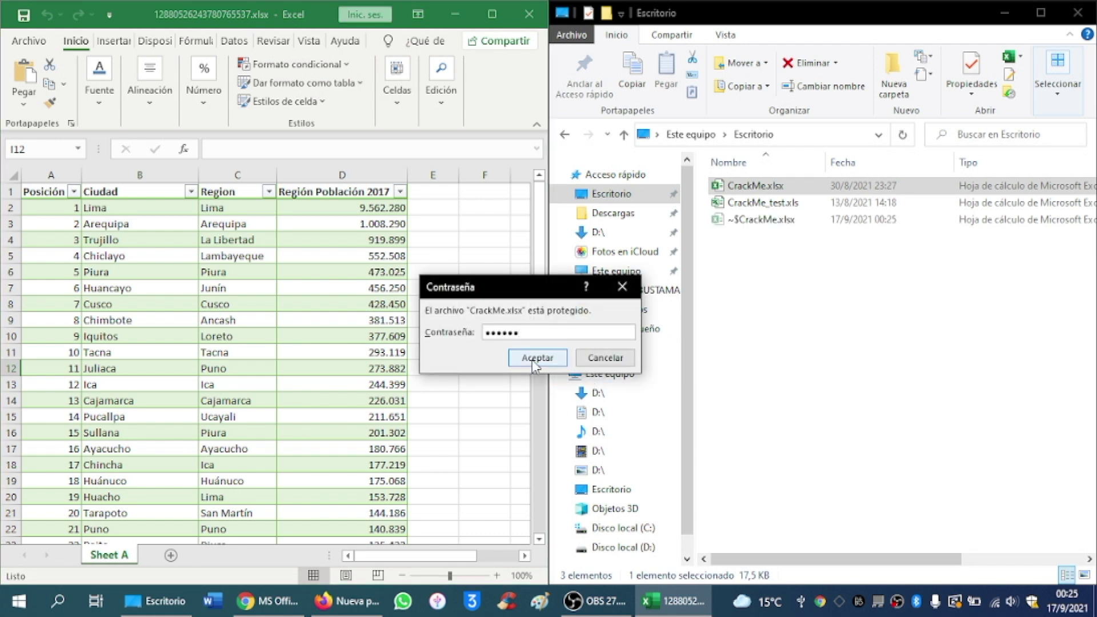
{"action": "left_click", "coordinate": [533, 359]}
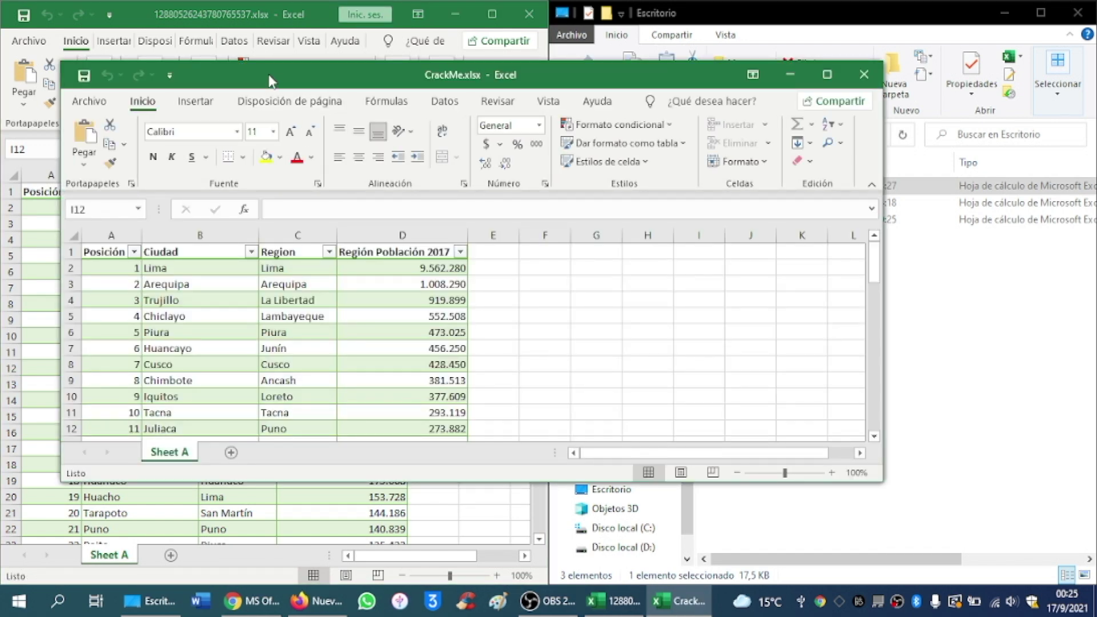
{"action": "key", "text": "super+Right"}
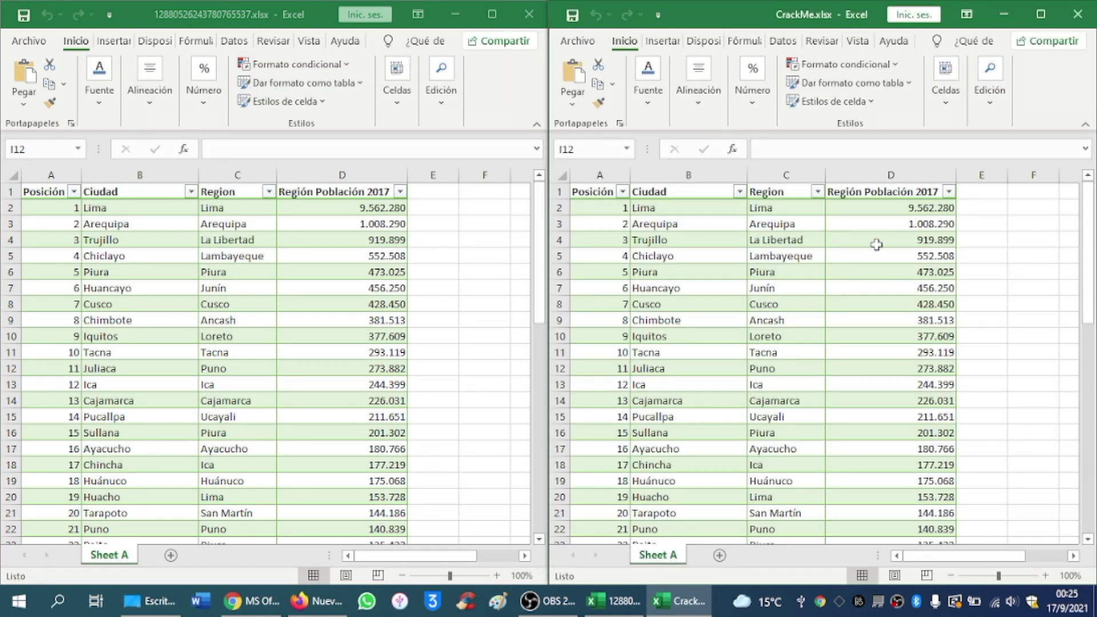
Try editing a cell in the protected original and dismiss the protected-sheet warning
{"action": "double_click", "coordinate": [851, 329]}
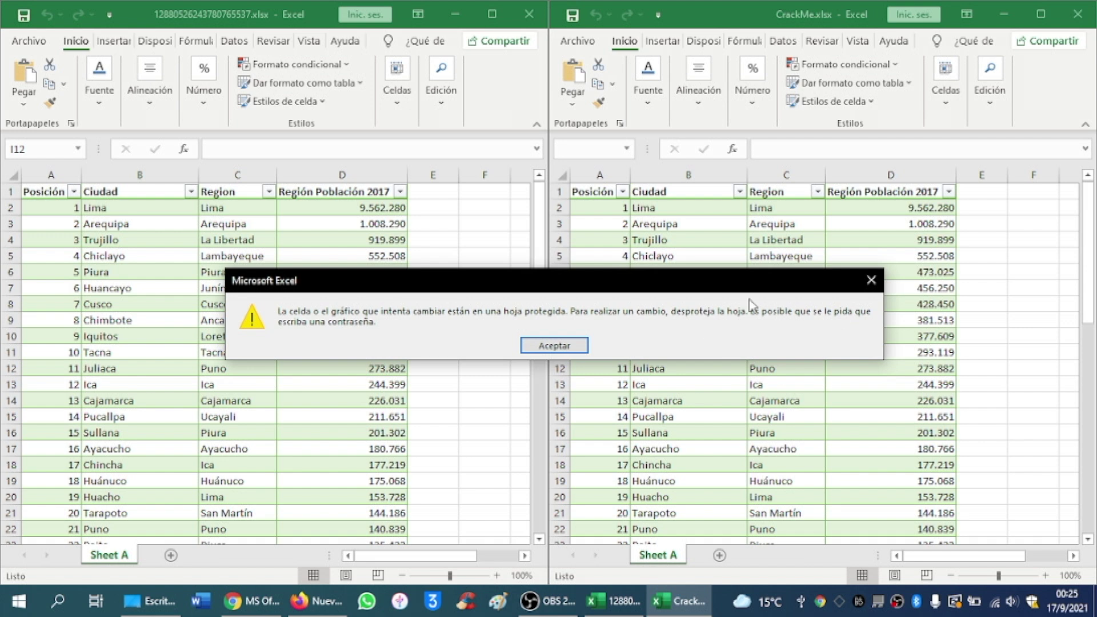
{"action": "left_click", "coordinate": [554, 345]}
{"action": "mouse_move", "coordinate": [902, 556]}
{"action": "left_mouse_down"}
{"action": "mouse_move", "coordinate": [935, 557]}
{"action": "mouse_move", "coordinate": [891, 556]}
{"action": "left_mouse_up"}
In the decrypted copy, clear the Cusco (D8) and Ica (D13) population values
{"action": "left_click", "coordinate": [314, 372]}
{"action": "left_click", "coordinate": [318, 320]}
{"action": "left_click", "coordinate": [266, 381]}
{"action": "left_click", "coordinate": [137, 449]}
{"action": "left_click", "coordinate": [140, 340]}
{"action": "left_click", "coordinate": [245, 273]}
{"action": "left_click", "coordinate": [240, 400]}
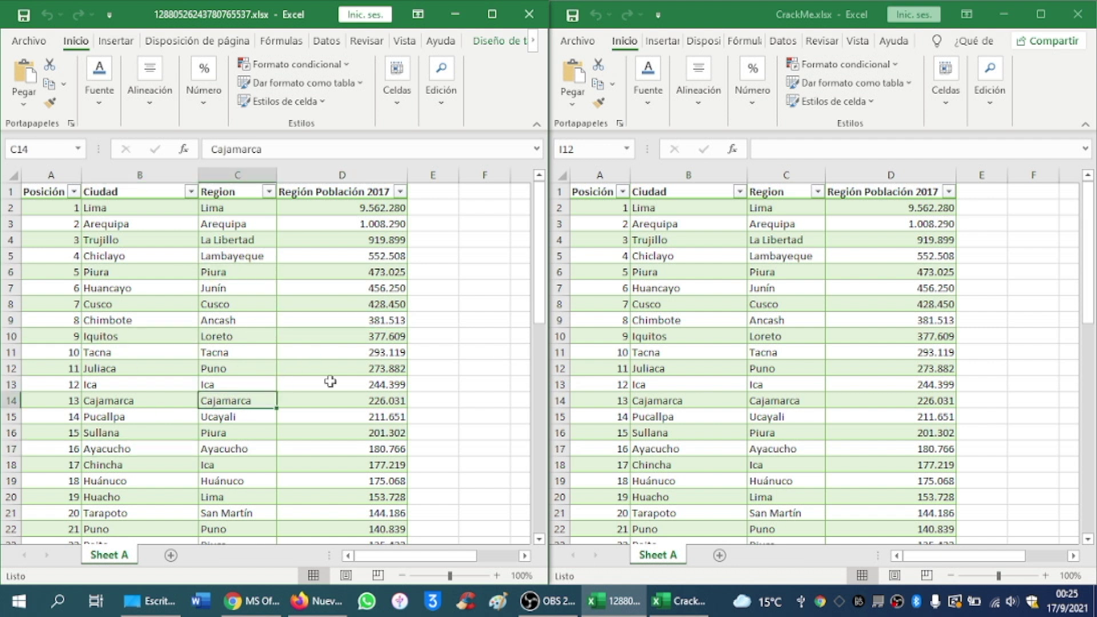
{"action": "left_click", "coordinate": [342, 368]}
{"action": "left_click", "coordinate": [341, 308]}
{"action": "key", "text": "Delete"}
Clear the Chimbote city name from cell B9 in the decrypted copy
{"action": "left_click", "coordinate": [331, 380]}
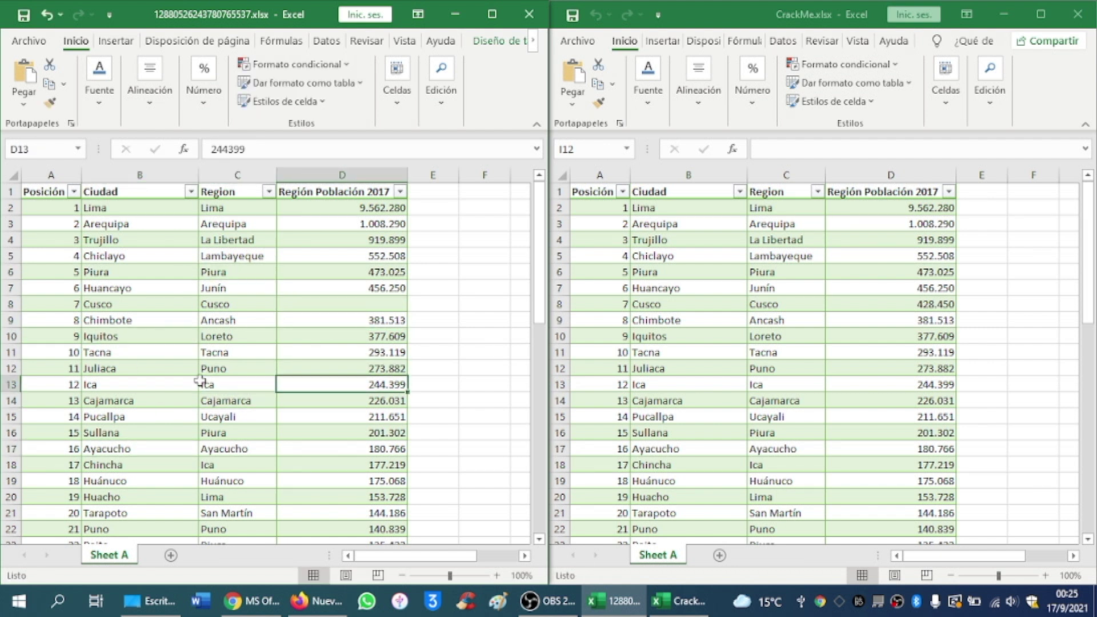
{"action": "key", "text": "Delete"}
{"action": "left_click", "coordinate": [173, 322]}
{"action": "key", "text": "Delete"}
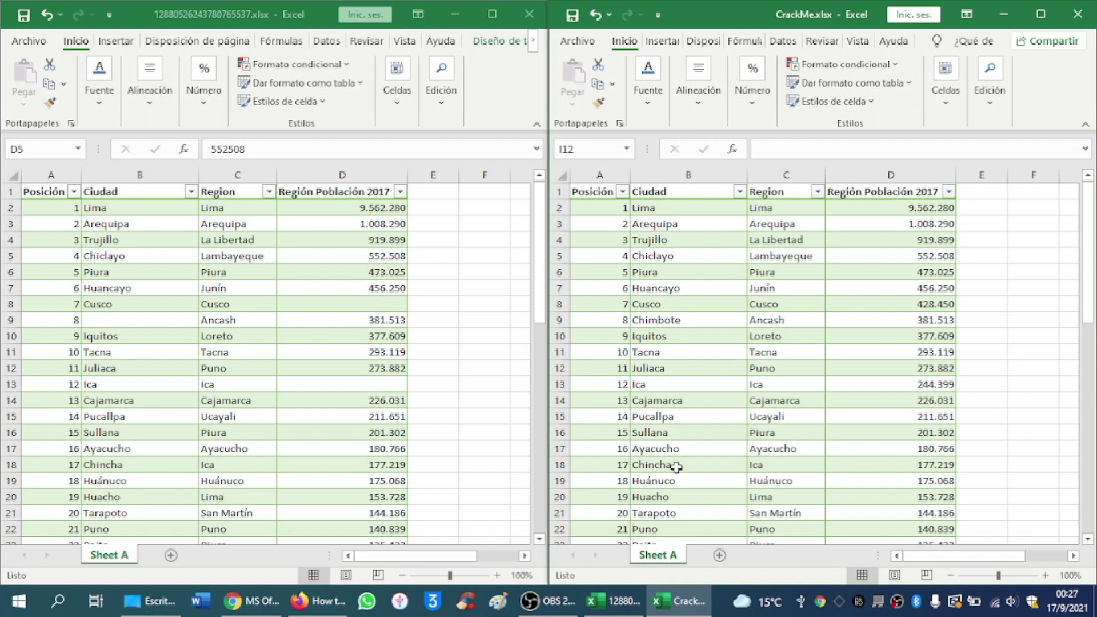
Minimize both CrackMe workbooks with Win+D to reveal the desktop files
{"action": "key", "text": "super+d"}
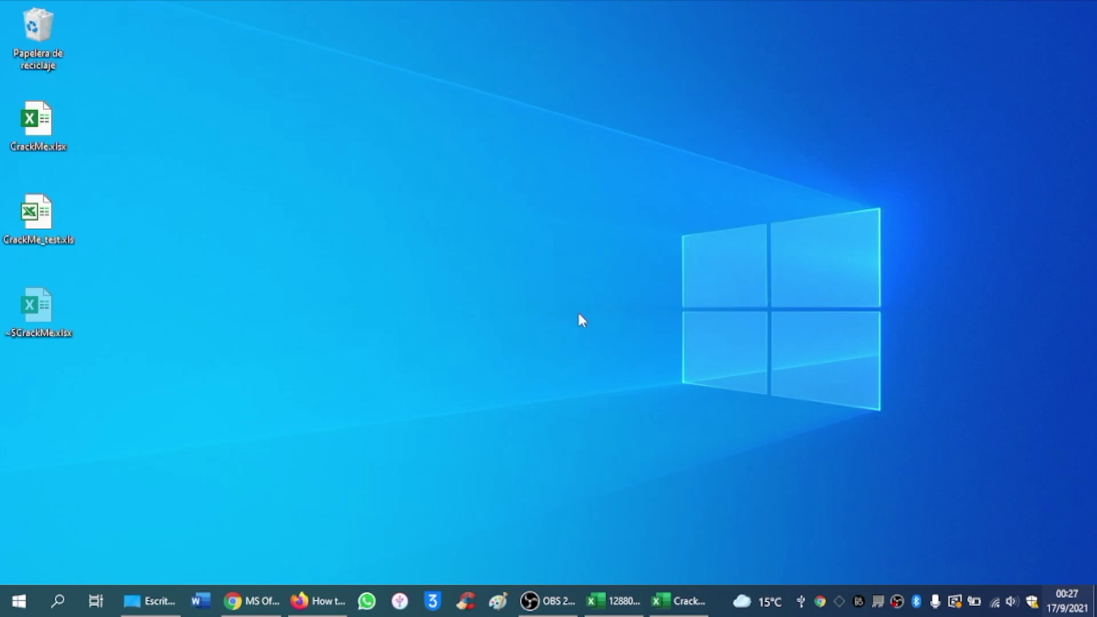